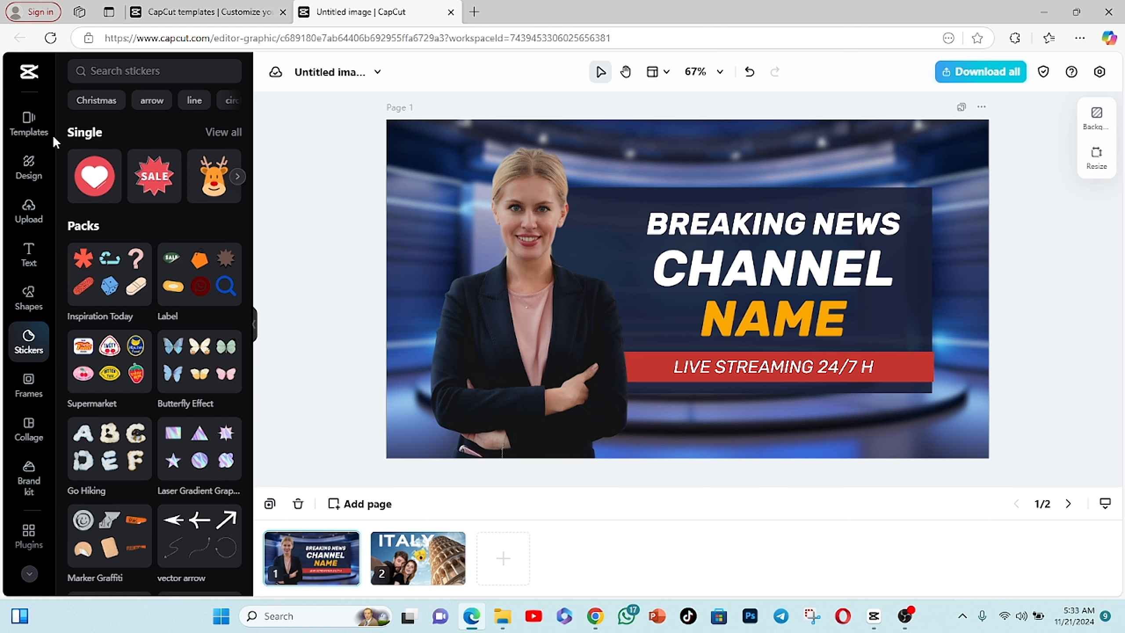
- Show the template library and replace the BREAKING NEWS heading on page 1 with CAPCUT
{"action": "left_click", "coordinate": [30, 125]}
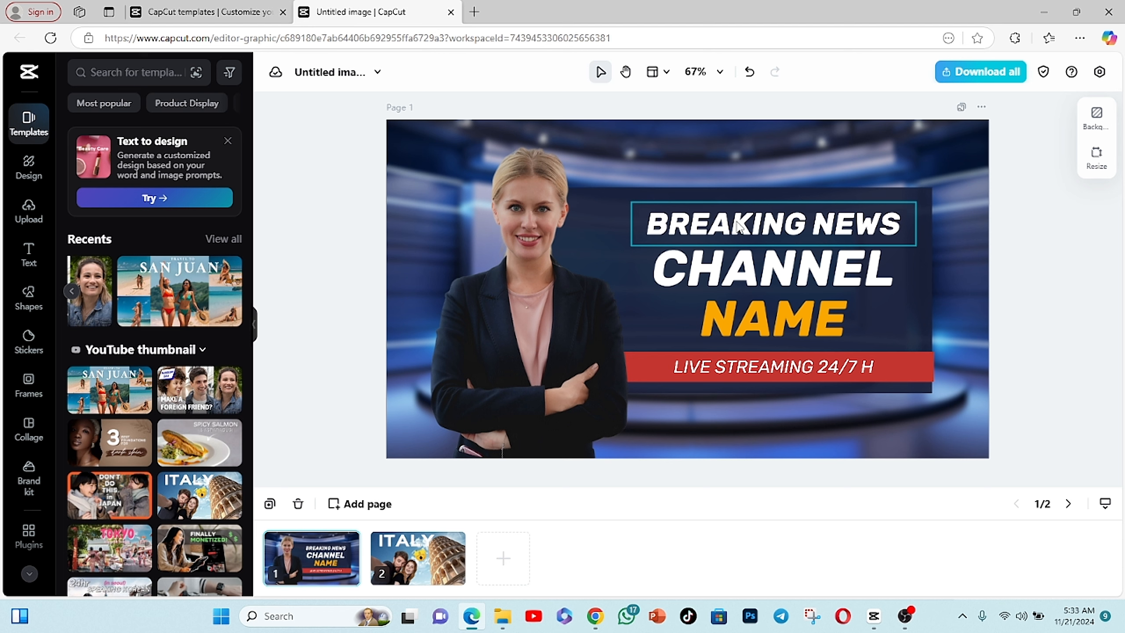
{"action": "left_click", "coordinate": [738, 226]}
{"action": "left_click", "coordinate": [755, 226]}
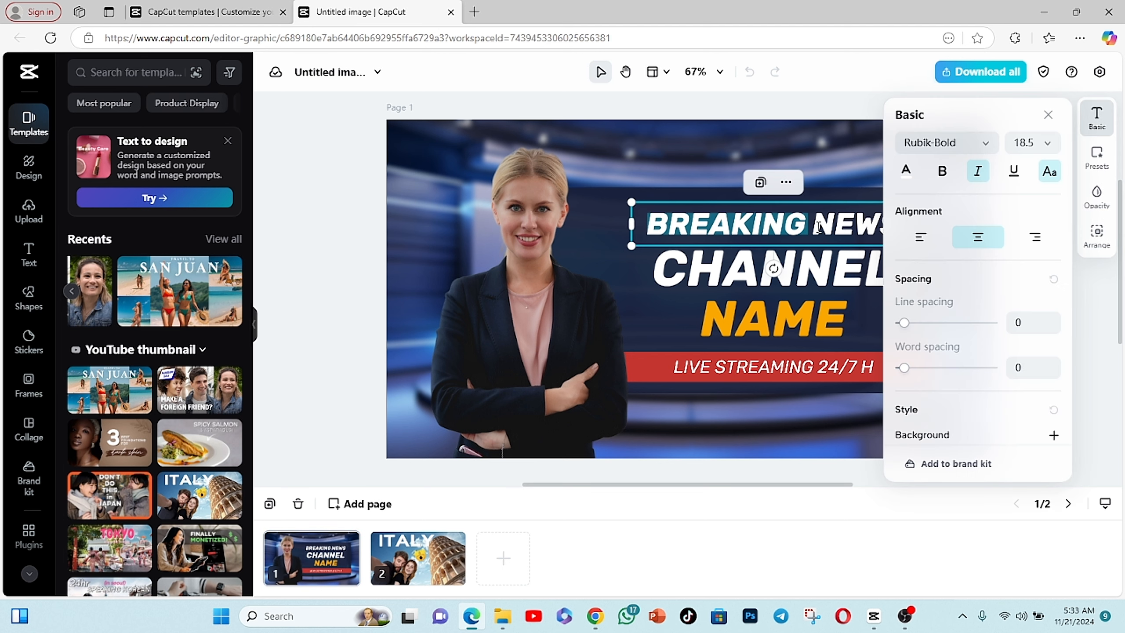
{"action": "type", "text": "CAP"}
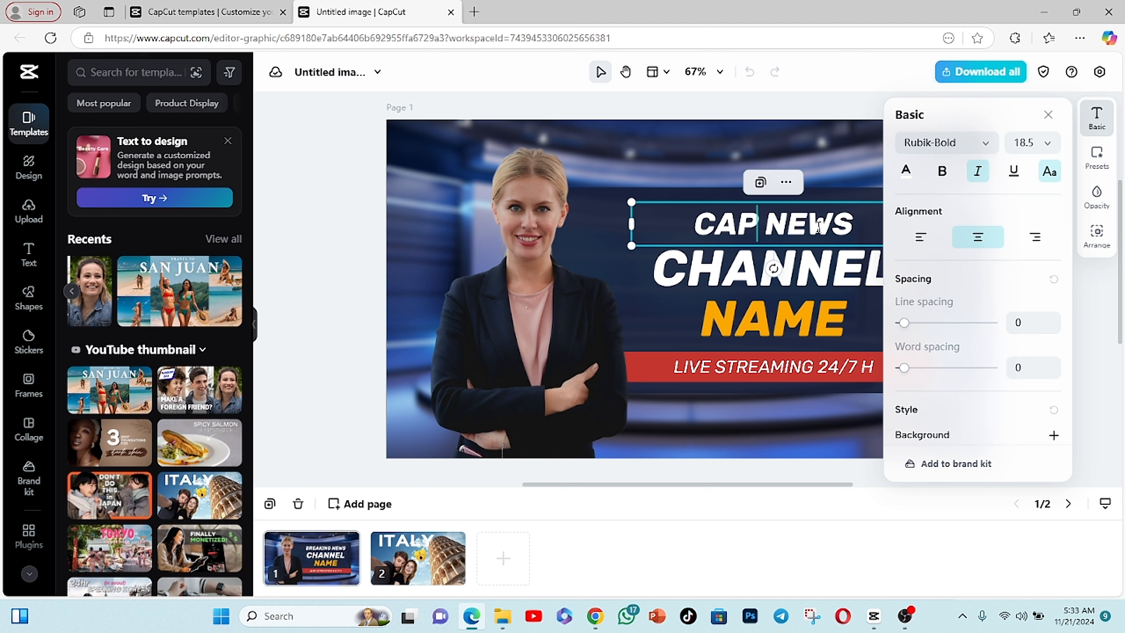
{"action": "type", "text": "CUT"}
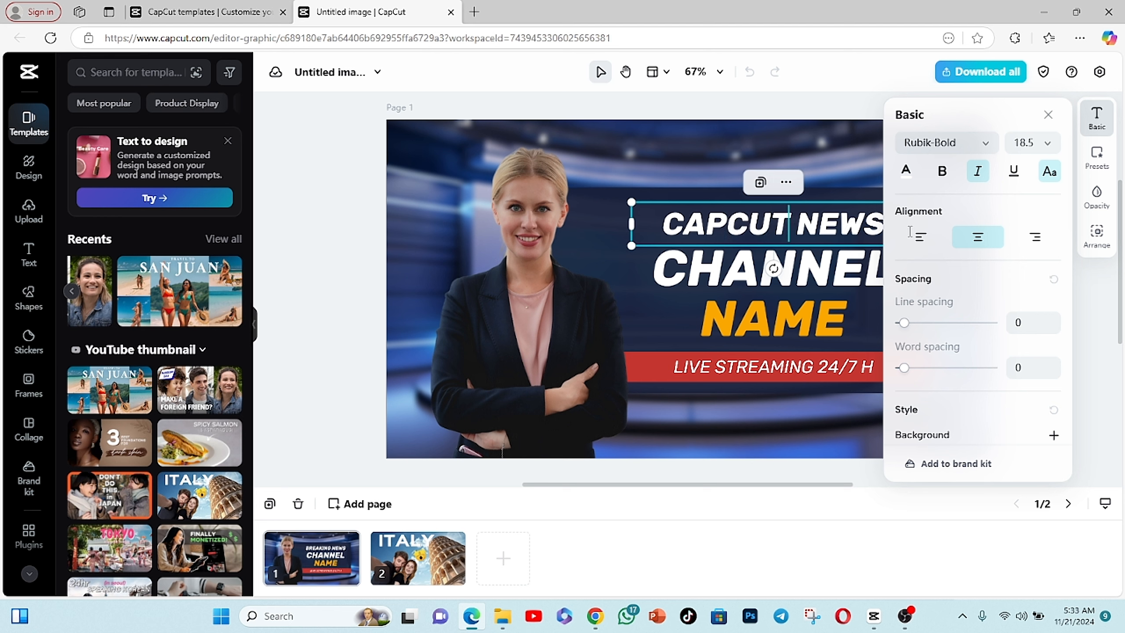
{"action": "key", "text": "Delete"}
{"action": "key", "text": "Delete"}
{"action": "key", "text": "Delete"}
{"action": "key", "text": "Delete"}
{"action": "key", "text": "Delete"}
{"action": "left_click", "coordinate": [1053, 114]}
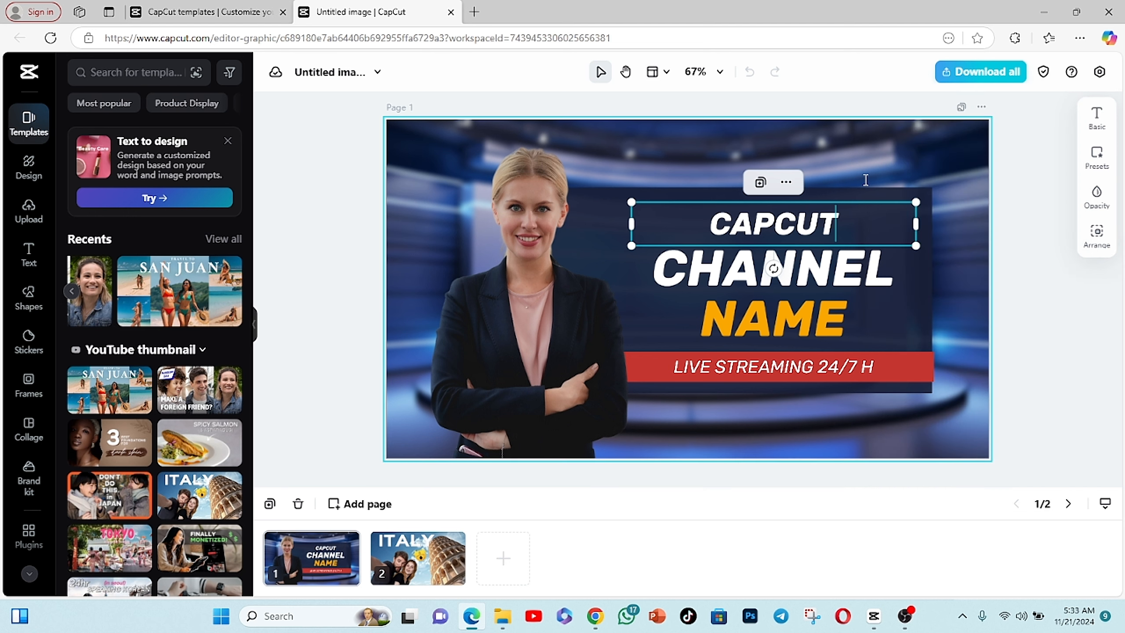
- Replace the word CHANNEL with THUMBNAIL and widen its text box so the word fits on one line
{"action": "left_click", "coordinate": [730, 273]}
{"action": "left_click", "coordinate": [730, 269]}
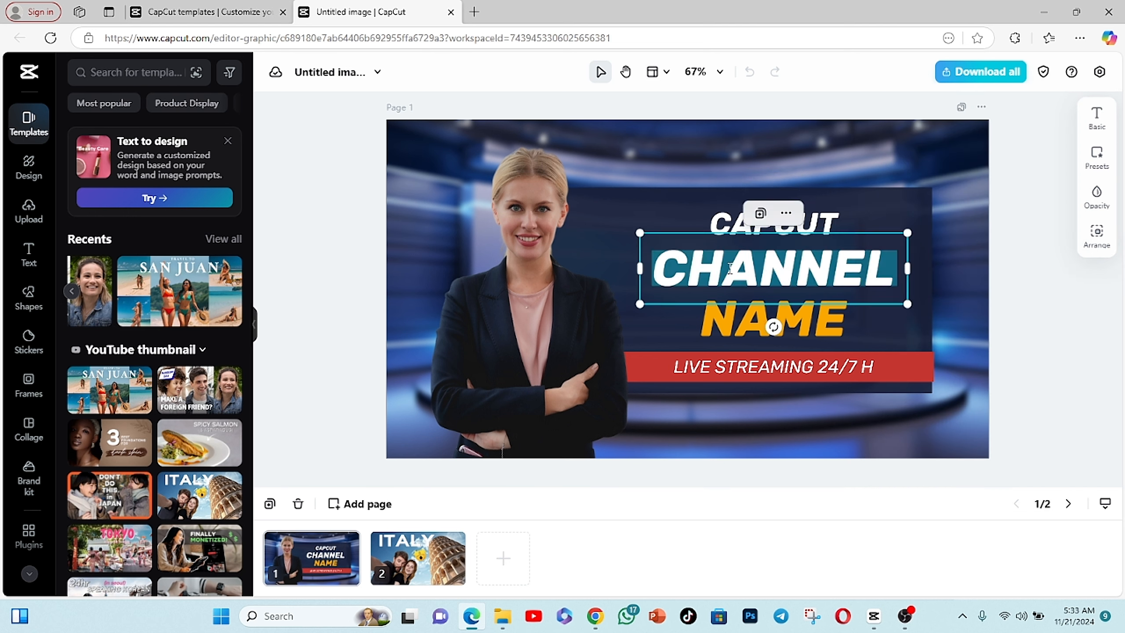
{"action": "type", "text": "THU"}
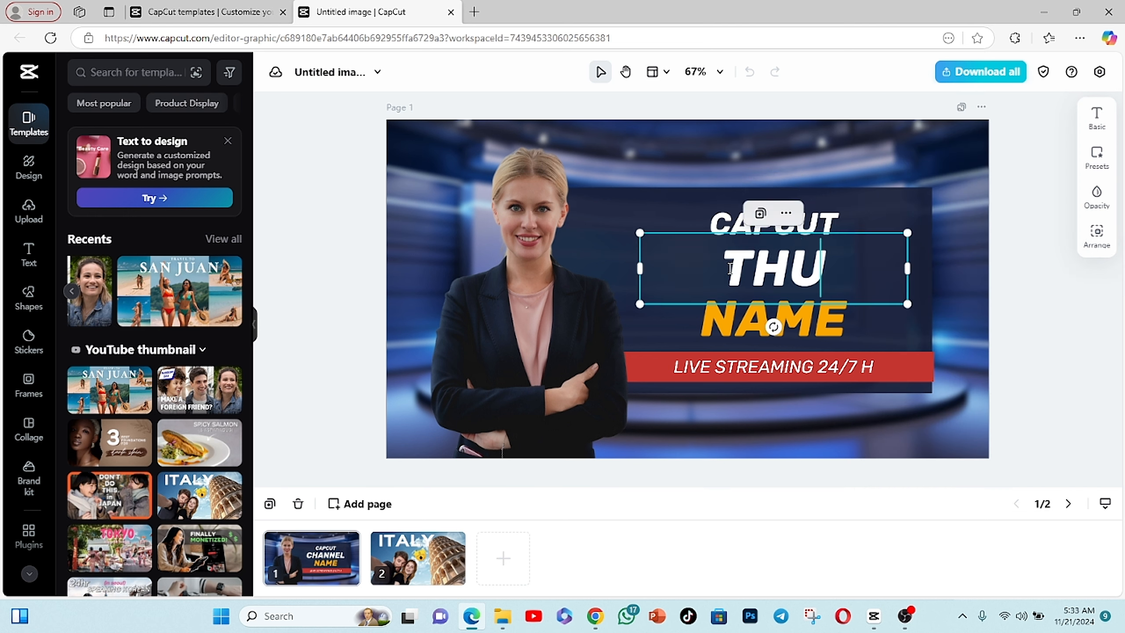
{"action": "type", "text": "MB"}
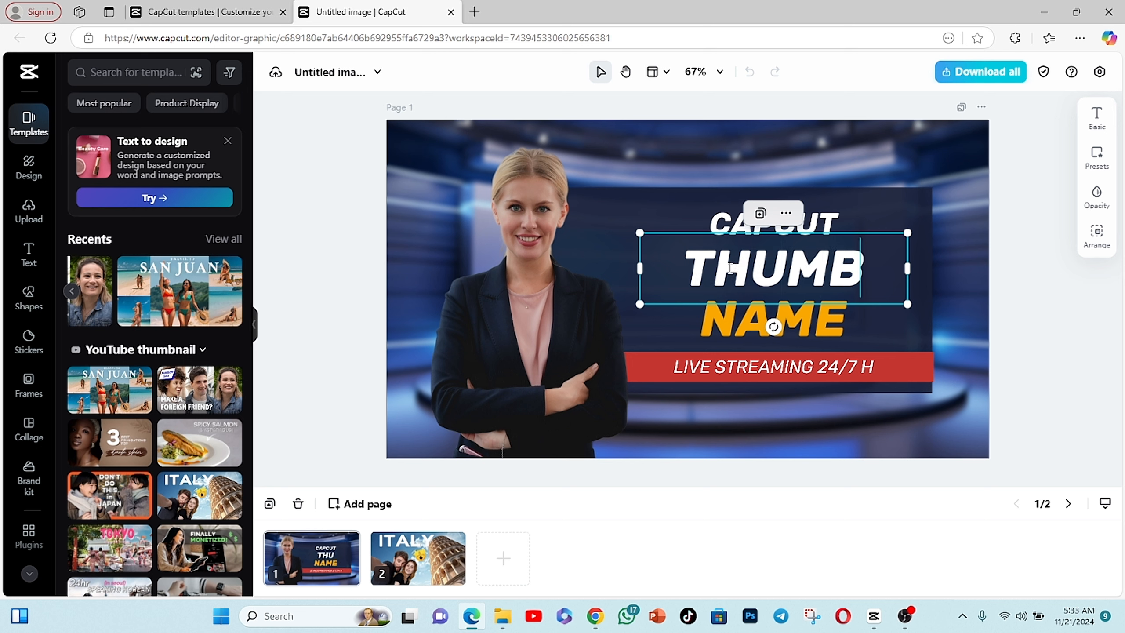
{"action": "type", "text": "NAIL"}
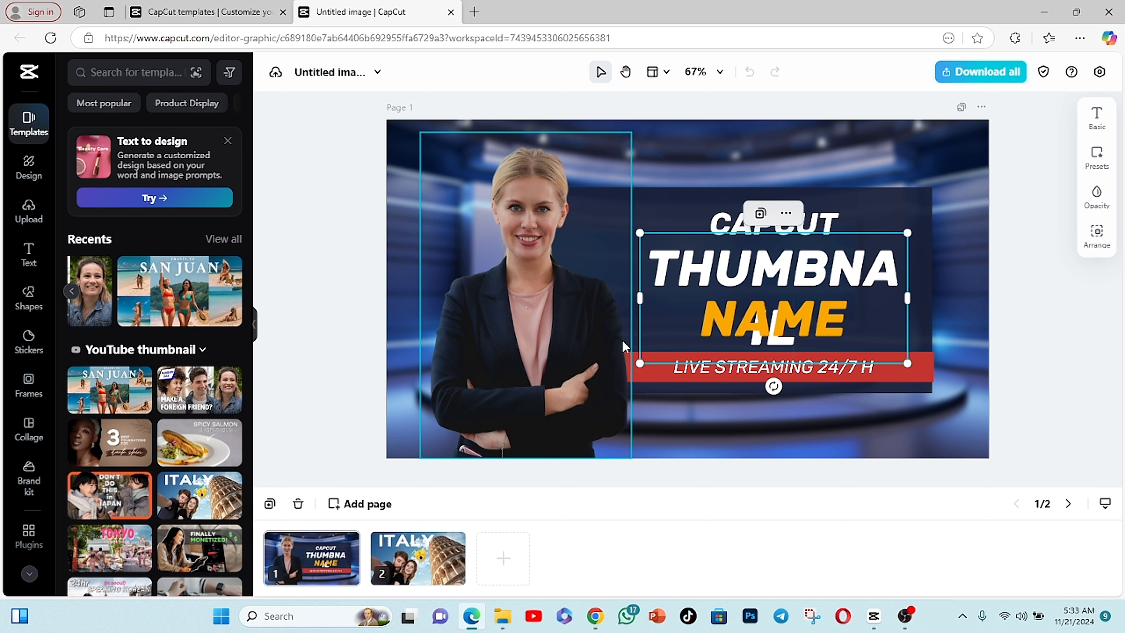
{"action": "left_click_drag", "start_coordinate": [638, 293], "coordinate": [578, 296]}
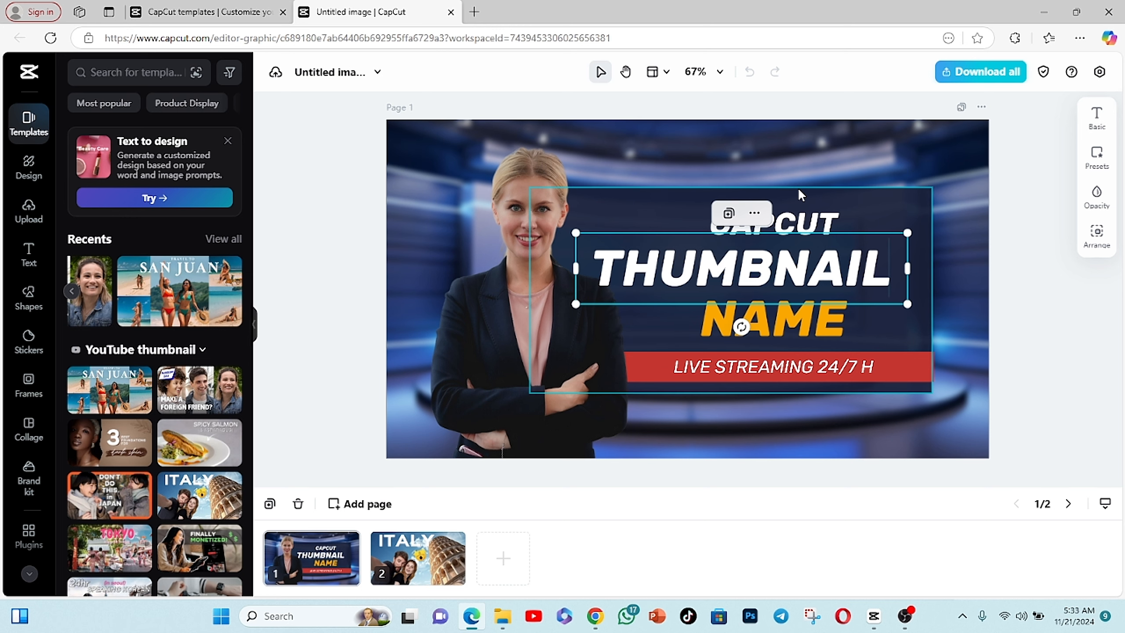
{"action": "left_click", "coordinate": [849, 151]}
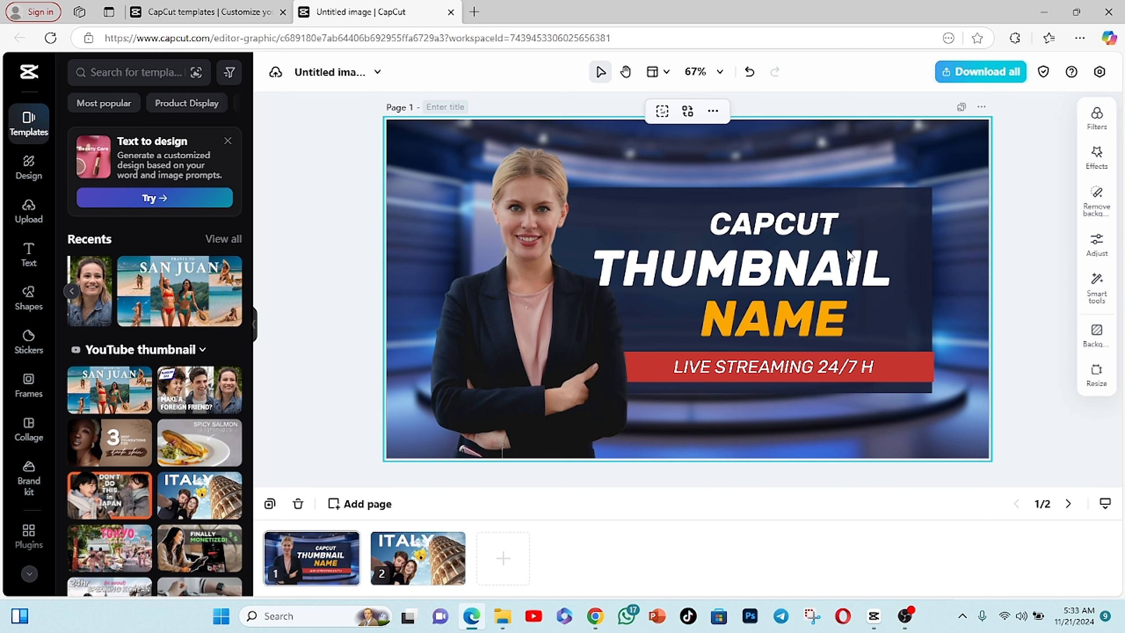
- Replace the orange word NAME with EASY and narrow its text box around the word
{"action": "left_click", "coordinate": [782, 330]}
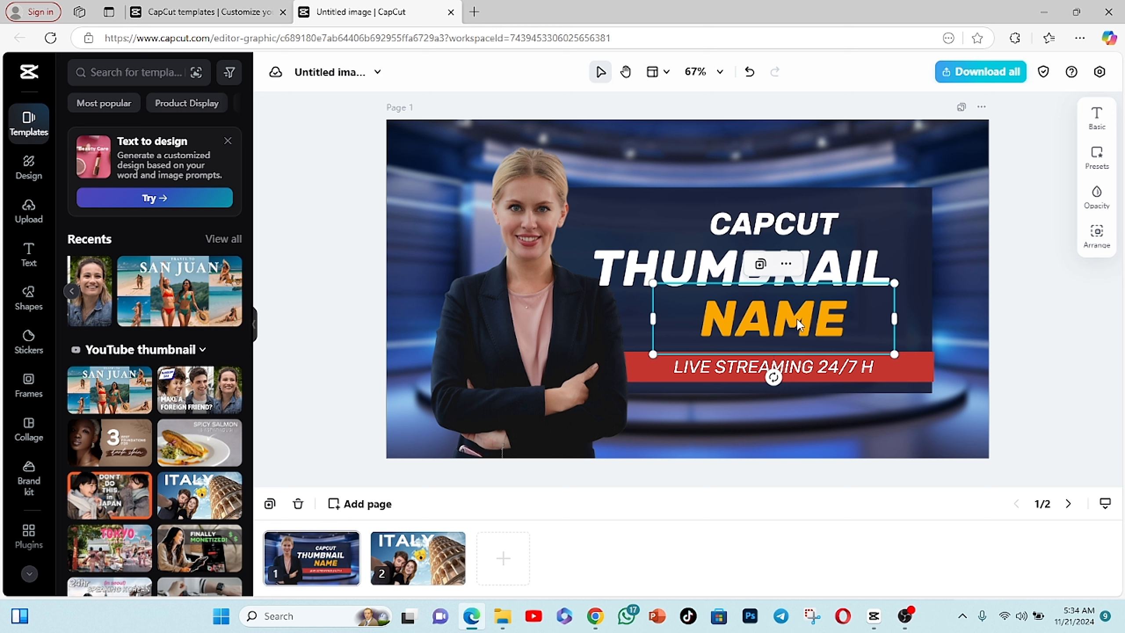
{"action": "double_click", "coordinate": [793, 313]}
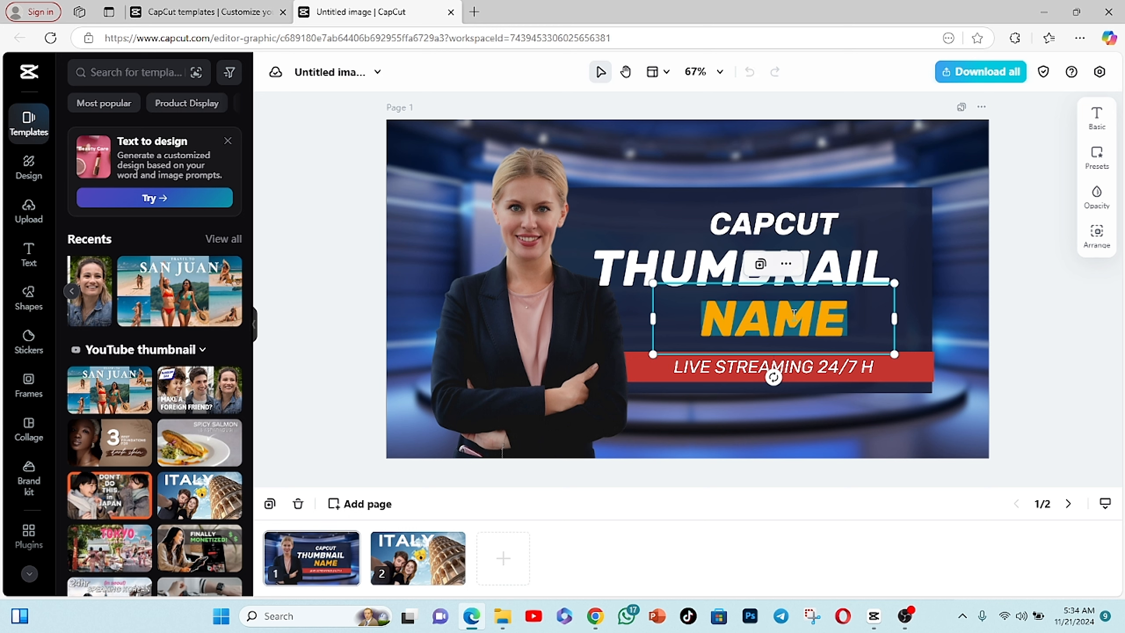
{"action": "type", "text": "EASY"}
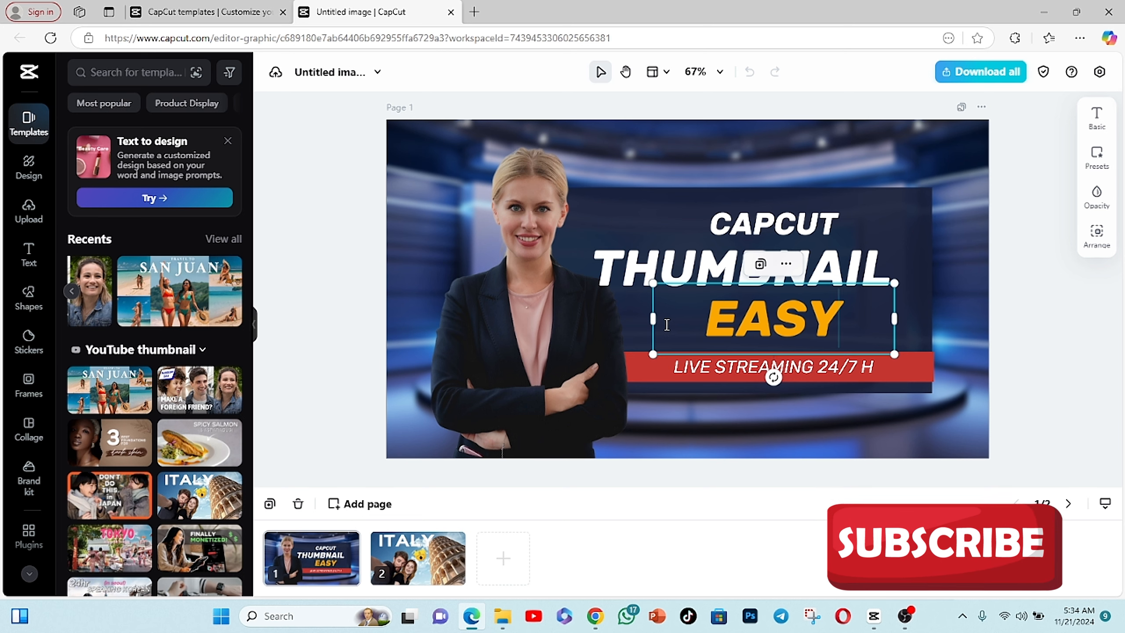
{"action": "left_click_drag", "start_coordinate": [655, 322], "coordinate": [743, 323]}
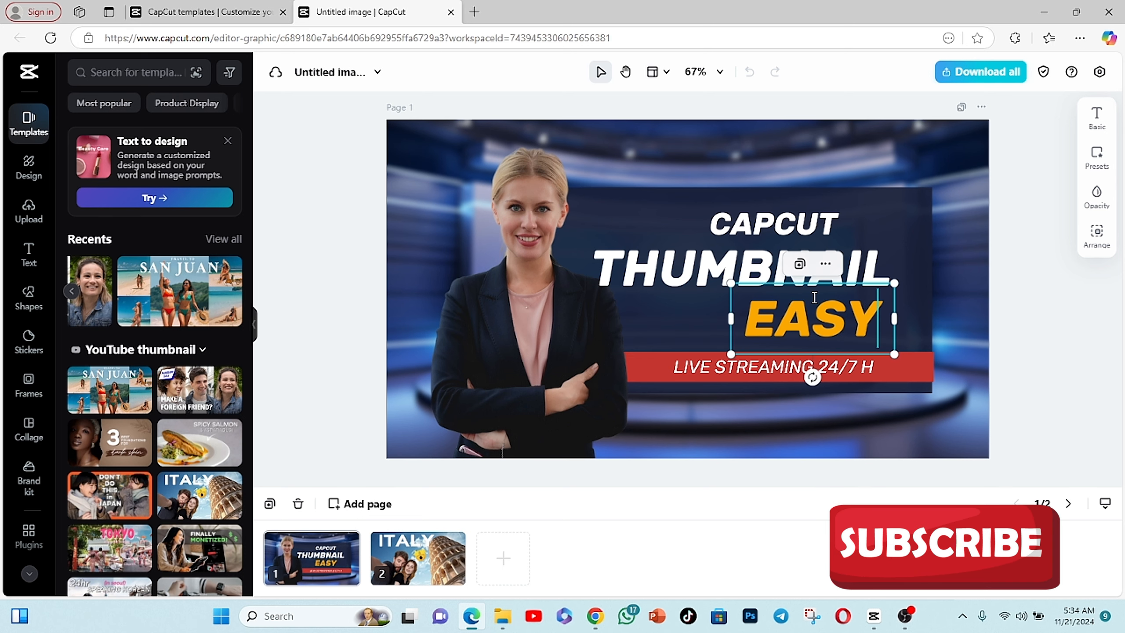
{"action": "left_click", "coordinate": [918, 309]}
- Enlarge the orange EASY text and move it up slightly, just above the red banner
{"action": "left_click", "coordinate": [788, 324]}
{"action": "left_click_drag", "start_coordinate": [730, 354], "coordinate": [674, 379]}
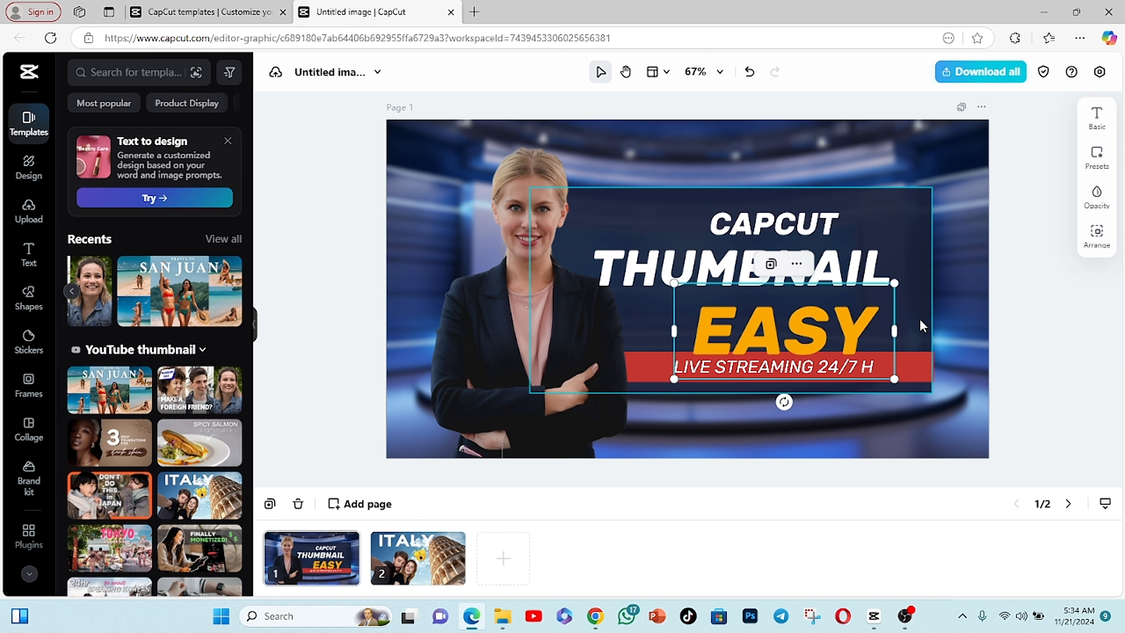
{"action": "left_click", "coordinate": [974, 332]}
{"action": "left_click", "coordinate": [813, 335]}
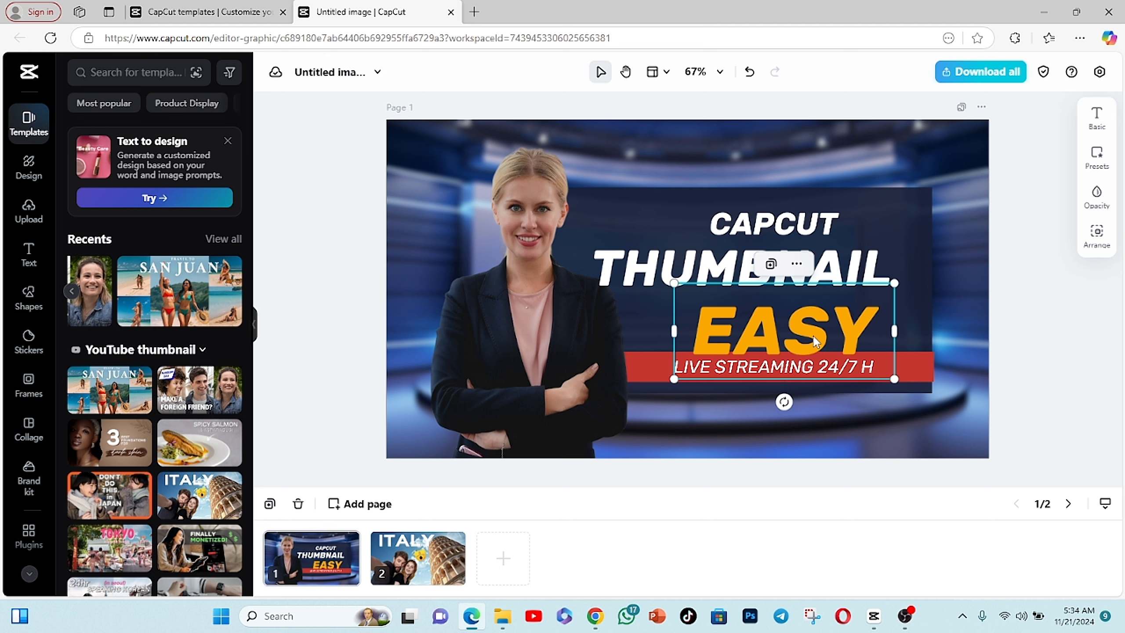
{"action": "left_click_drag", "start_coordinate": [813, 336], "coordinate": [808, 323]}
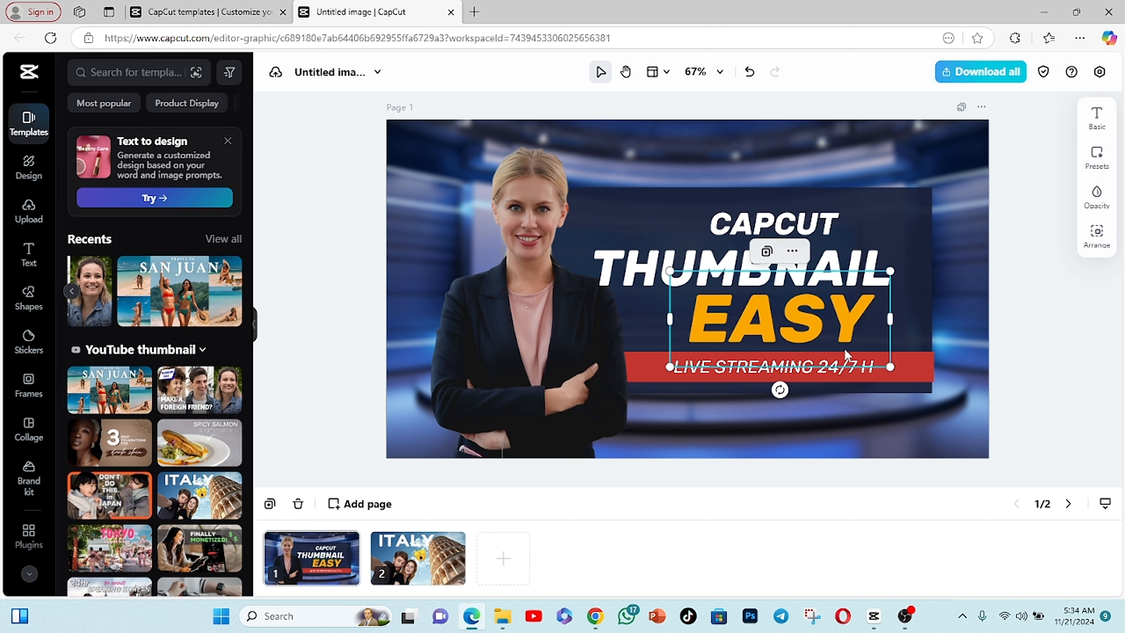
- Extend the orange text to MADE EASY, fit it on one line and place it just below THUMBNAIL
{"action": "double_click", "coordinate": [698, 330]}
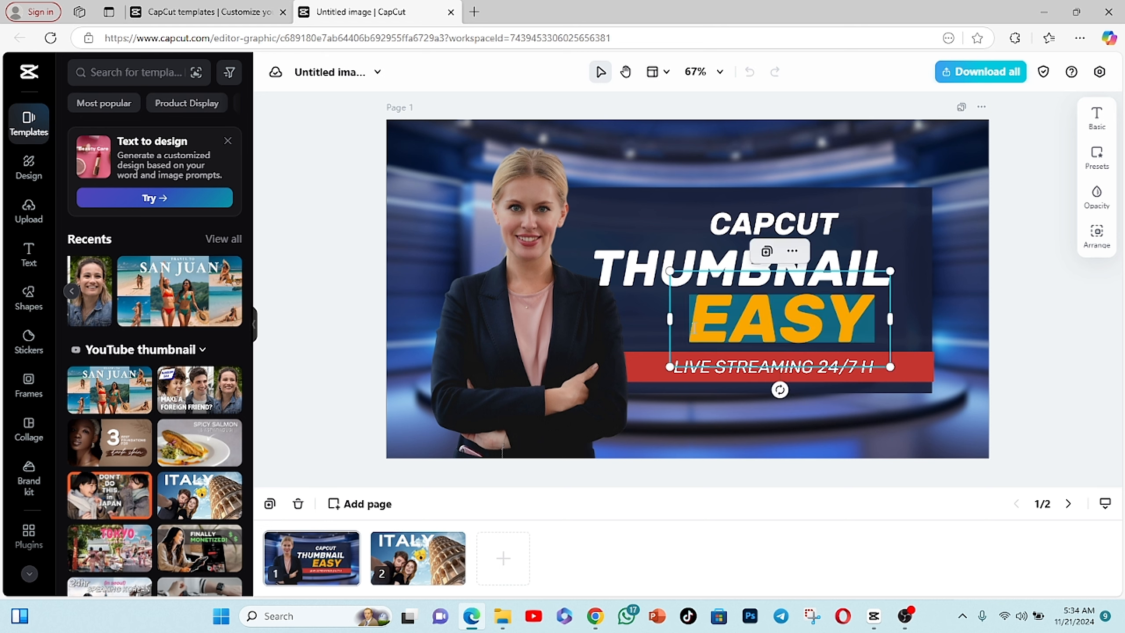
{"action": "left_click", "coordinate": [694, 327]}
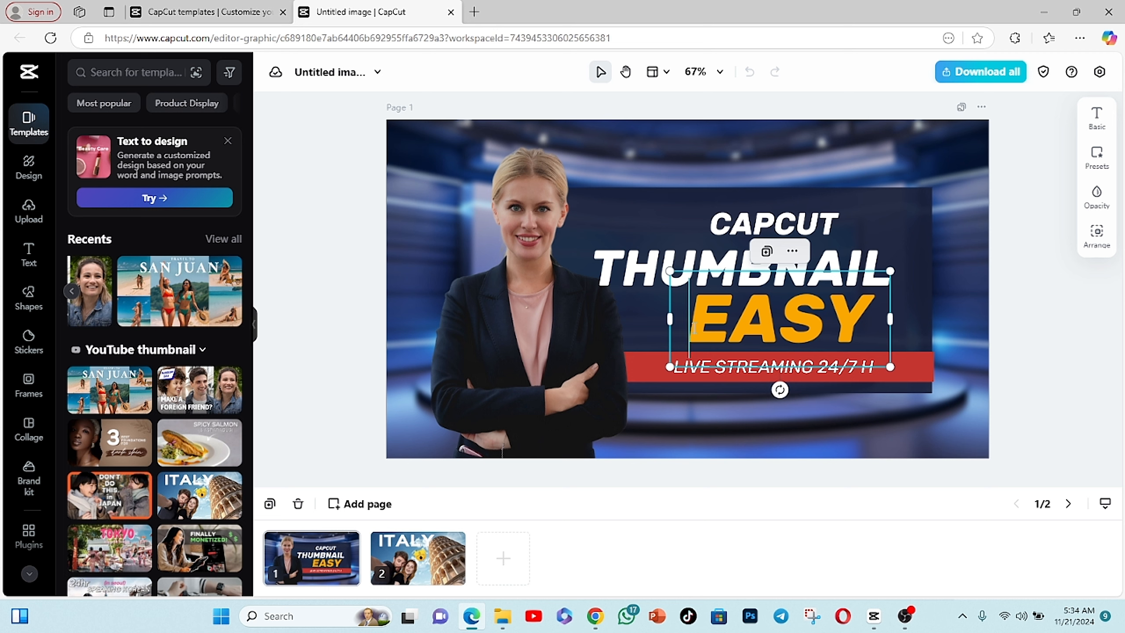
{"action": "type", "text": "MA"}
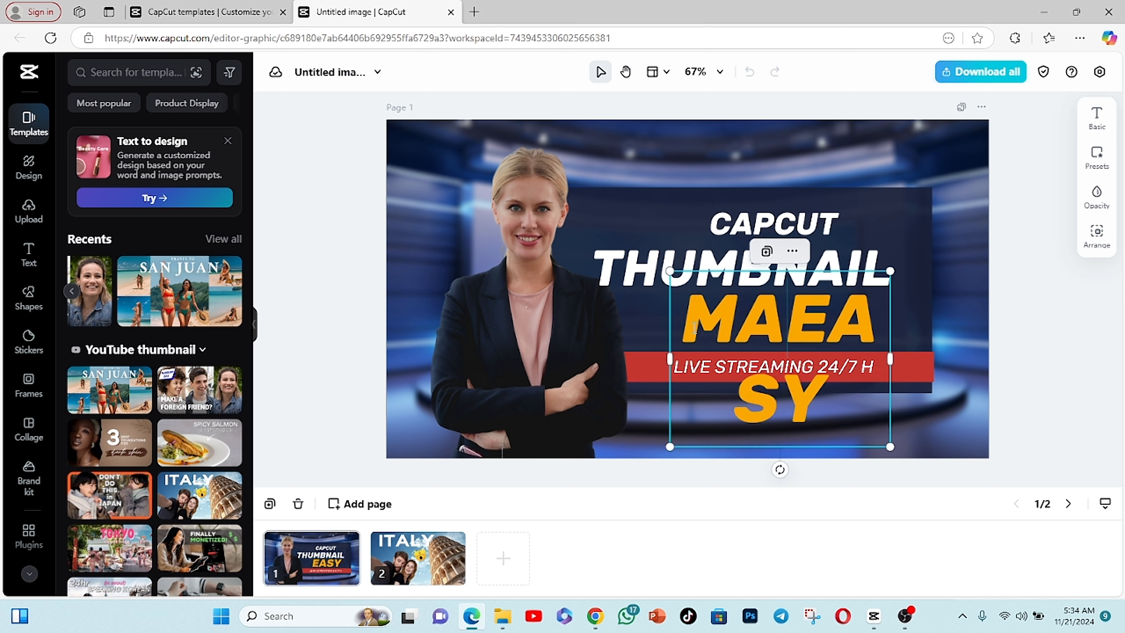
{"action": "type", "text": "DE"}
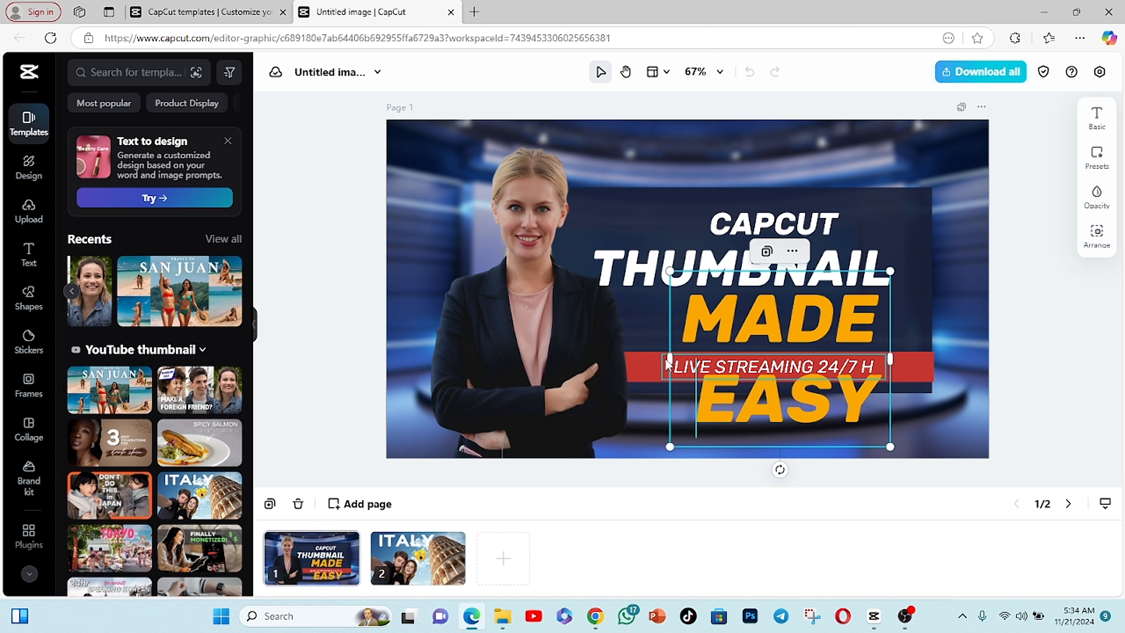
{"action": "left_click_drag", "start_coordinate": [667, 359], "coordinate": [462, 333]}
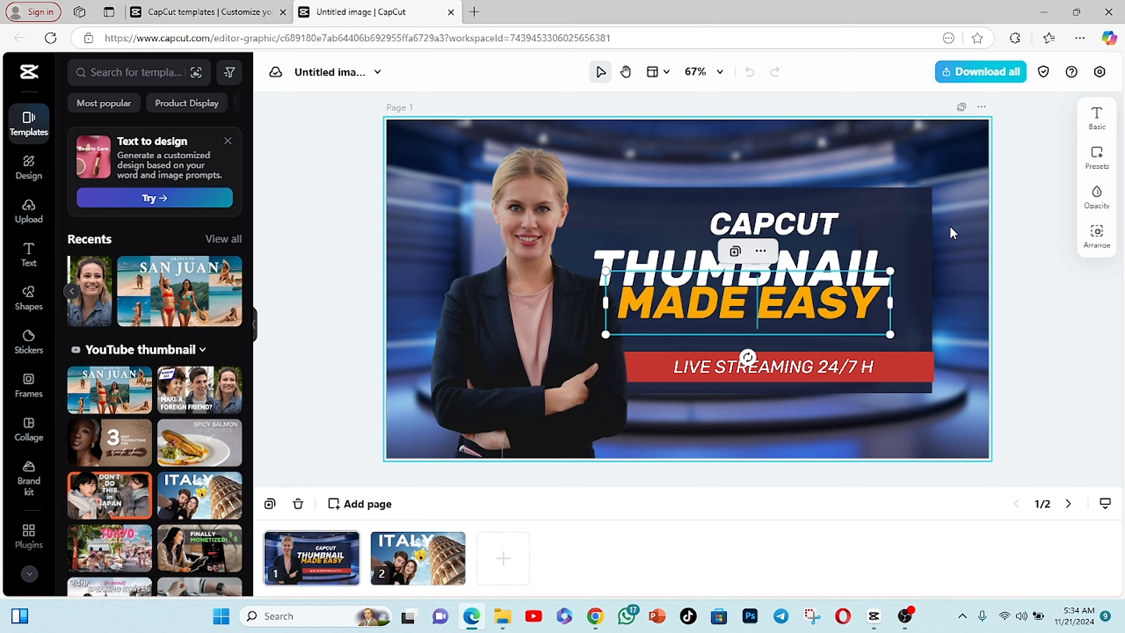
{"action": "left_click", "coordinate": [950, 227]}
{"action": "left_click_drag", "start_coordinate": [792, 314], "coordinate": [795, 323]}
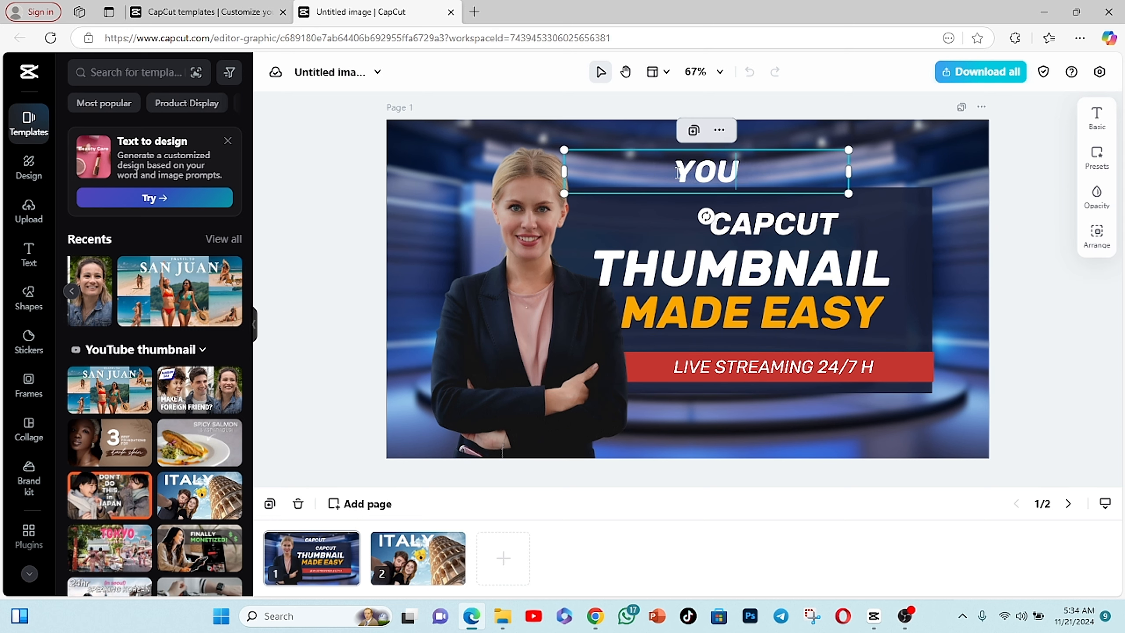
- Complete the copied heading's text as YOUTBE and place it directly above THUMBNAIL
{"action": "type", "text": "TBE"}
{"action": "left_click_drag", "start_coordinate": [795, 184], "coordinate": [710, 239]}
- Replace the LIVE STREAMING 24/7 H line on the red banner with the heading text IN CAPCUT on one line
{"action": "left_click", "coordinate": [772, 367]}
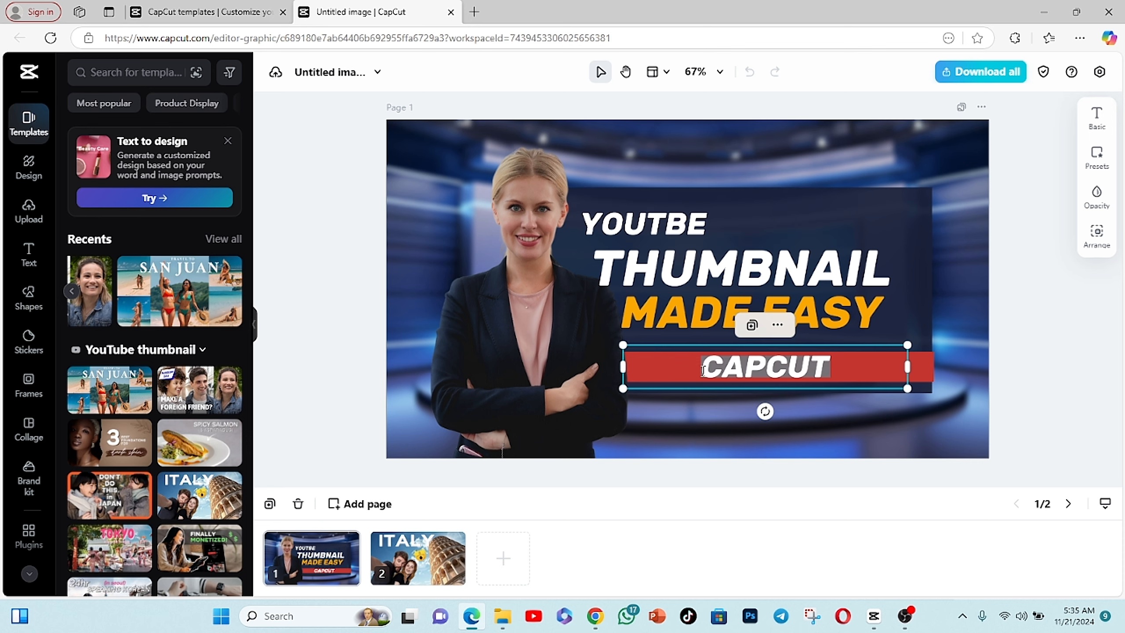
{"action": "type", "text": "IN"}
{"action": "key", "text": "Return"}
{"action": "left_click_drag", "start_coordinate": [793, 384], "coordinate": [853, 385]}
- Enlarge the YOUTBE heading and nudge it down and to the right above THUMBNAIL
{"action": "left_click", "coordinate": [644, 225]}
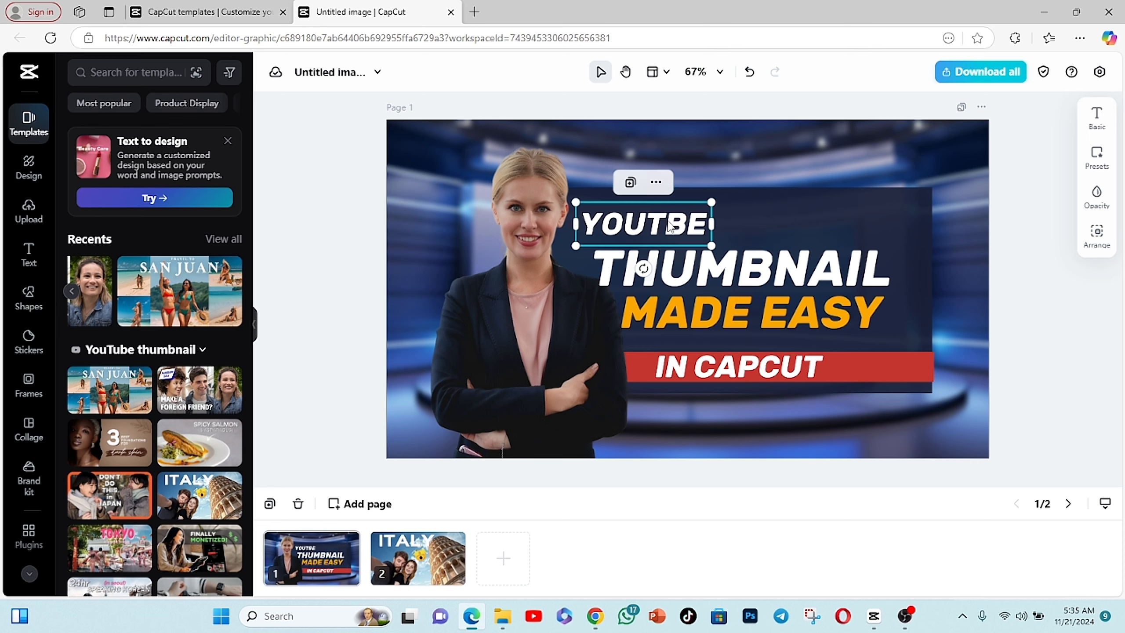
{"action": "left_click_drag", "start_coordinate": [713, 201], "coordinate": [764, 185]}
{"action": "left_click_drag", "start_coordinate": [691, 217], "coordinate": [699, 228]}
{"action": "left_click", "coordinate": [959, 222]}
- Correct the top heading's spelling to YOUTUBE and widen its text box to keep it on one line
{"action": "double_click", "coordinate": [707, 225]}
{"action": "type", "text": "U"}
{"action": "left_click_drag", "start_coordinate": [771, 255], "coordinate": [853, 257]}
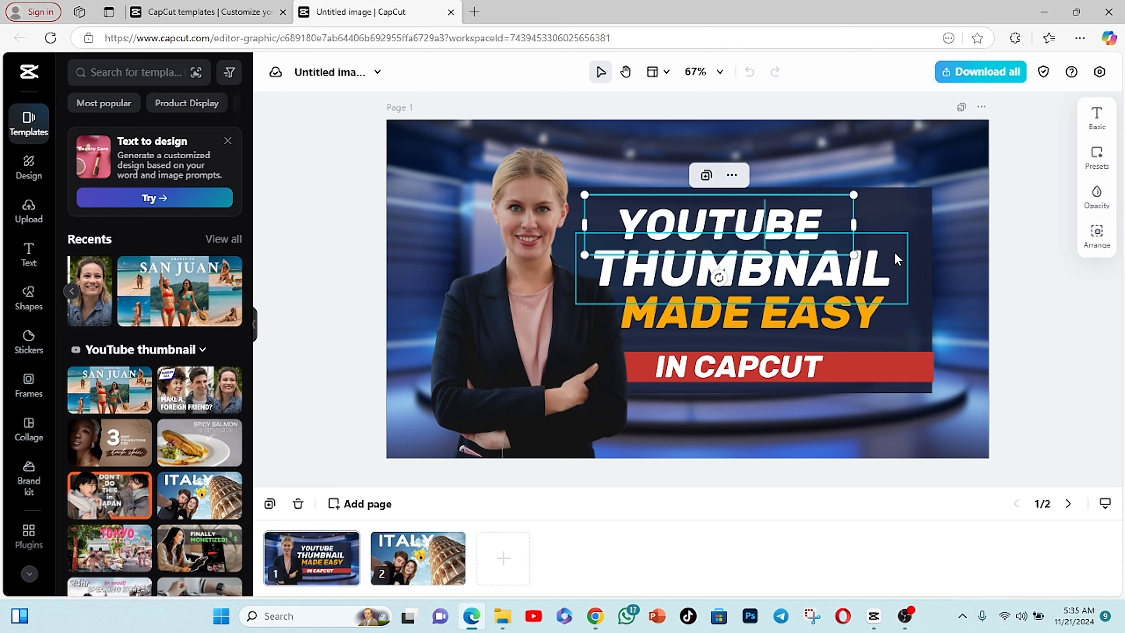
{"action": "left_click", "coordinate": [947, 298]}
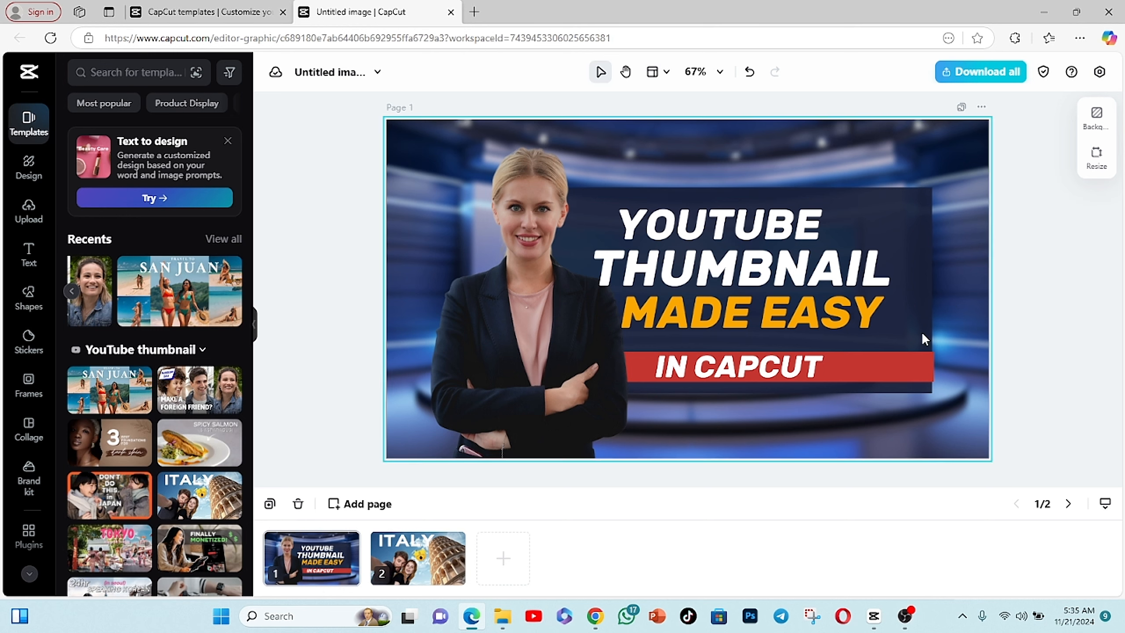
- Space out the headline by moving MADE EASY down and shifting THUMBNAIL and YOUTUBE down and to the right
{"action": "left_click_drag", "start_coordinate": [809, 320], "coordinate": [810, 336]}
{"action": "left_click", "coordinate": [796, 277]}
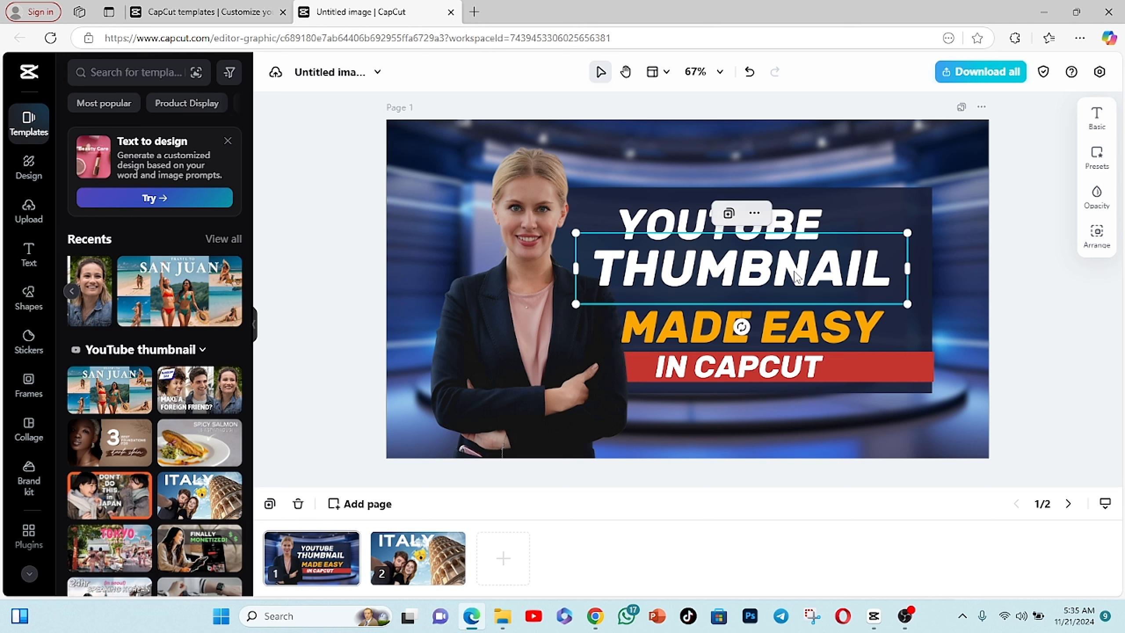
{"action": "left_click_drag", "start_coordinate": [795, 276], "coordinate": [804, 287]}
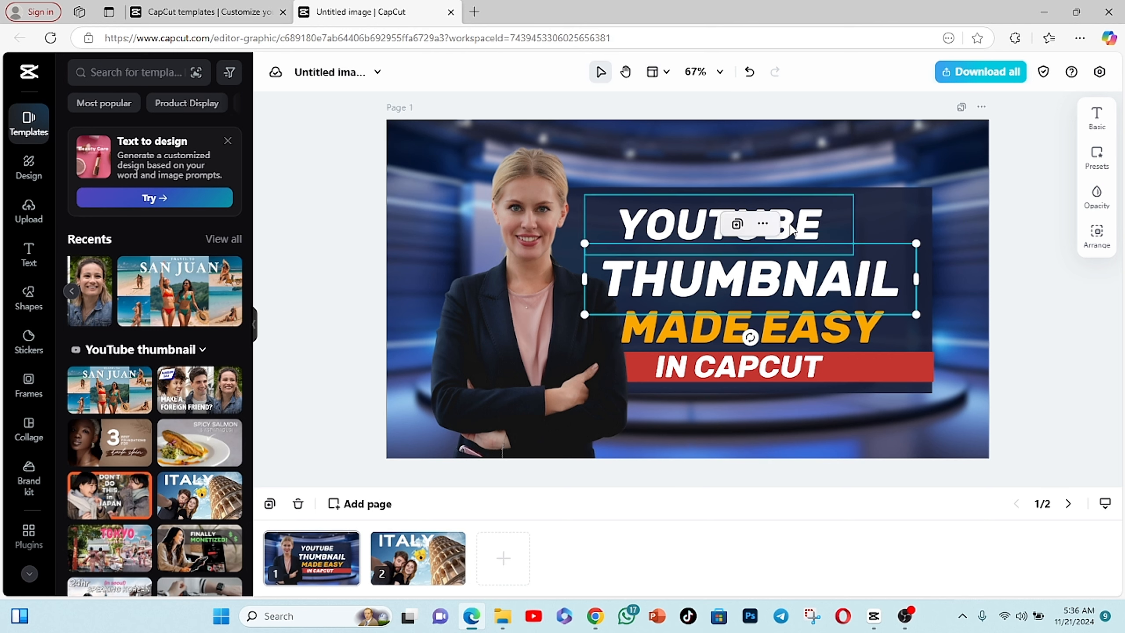
{"action": "left_click_drag", "start_coordinate": [791, 230], "coordinate": [863, 238]}
- Examine the additional options for the woman's photo, including layer arrangement, lock, color theme and flip
{"action": "left_click", "coordinate": [539, 285]}
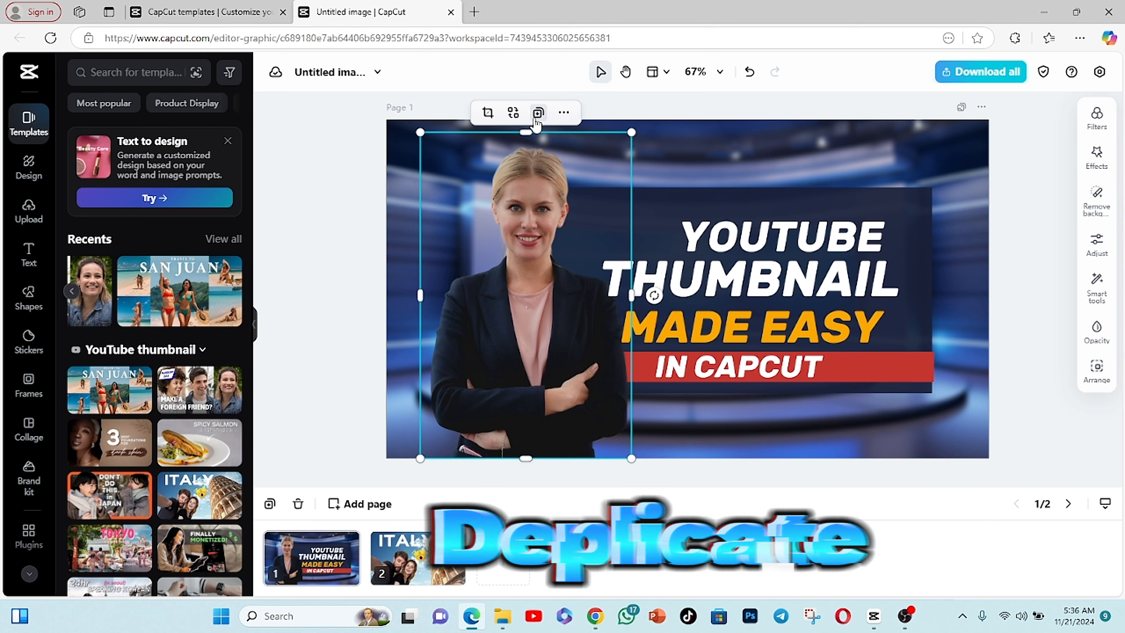
{"action": "left_click", "coordinate": [564, 113]}
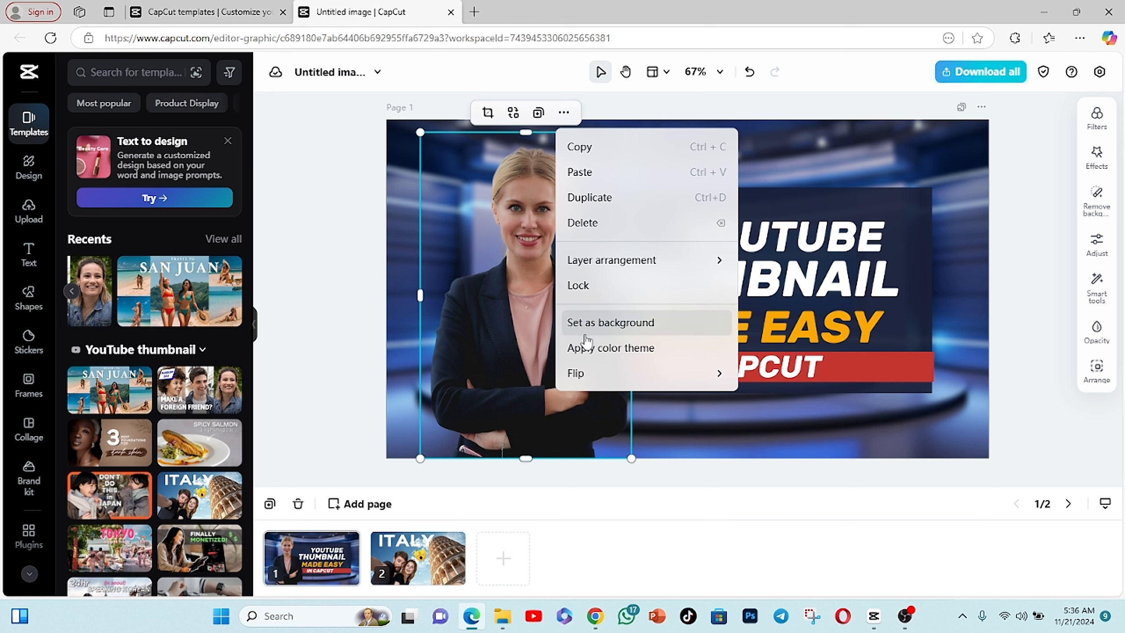
{"action": "mouse_move", "coordinate": [692, 274]}
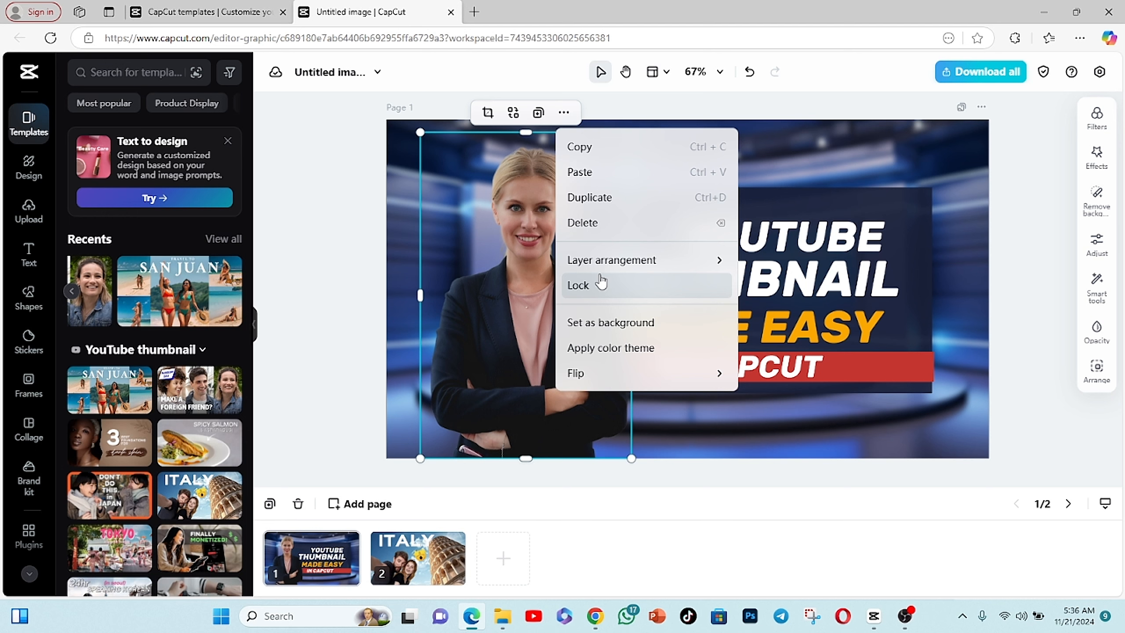
{"action": "mouse_move", "coordinate": [601, 276]}
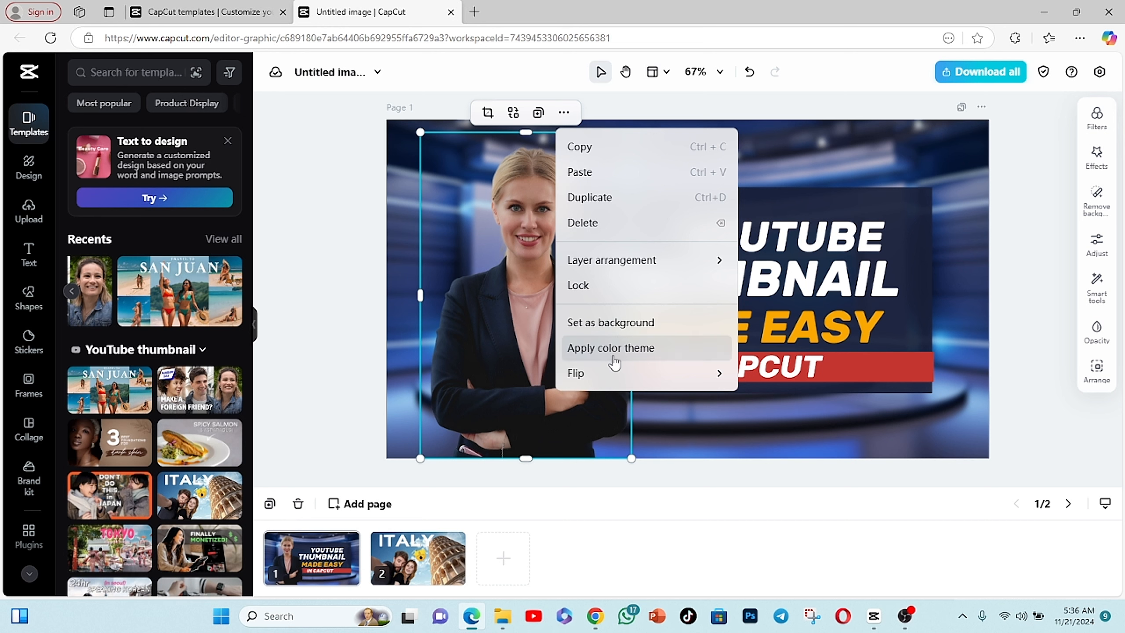
{"action": "mouse_move", "coordinate": [649, 373]}
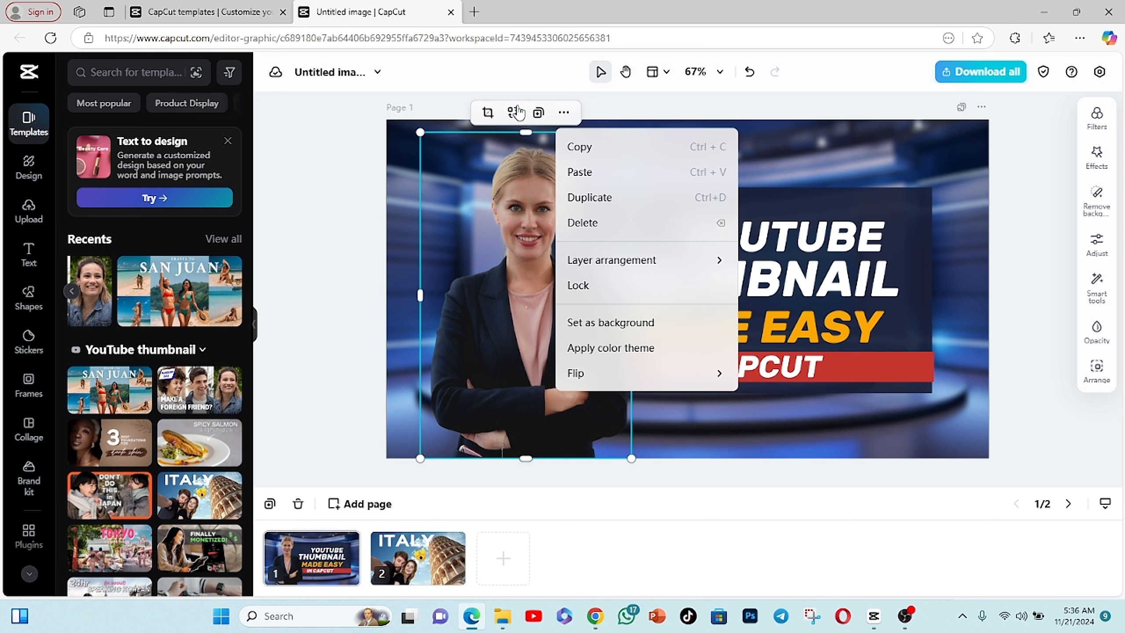
- Replace the woman's photo with licensed-image.jpeg from the computer's Downloads folder
{"action": "left_click", "coordinate": [500, 142]}
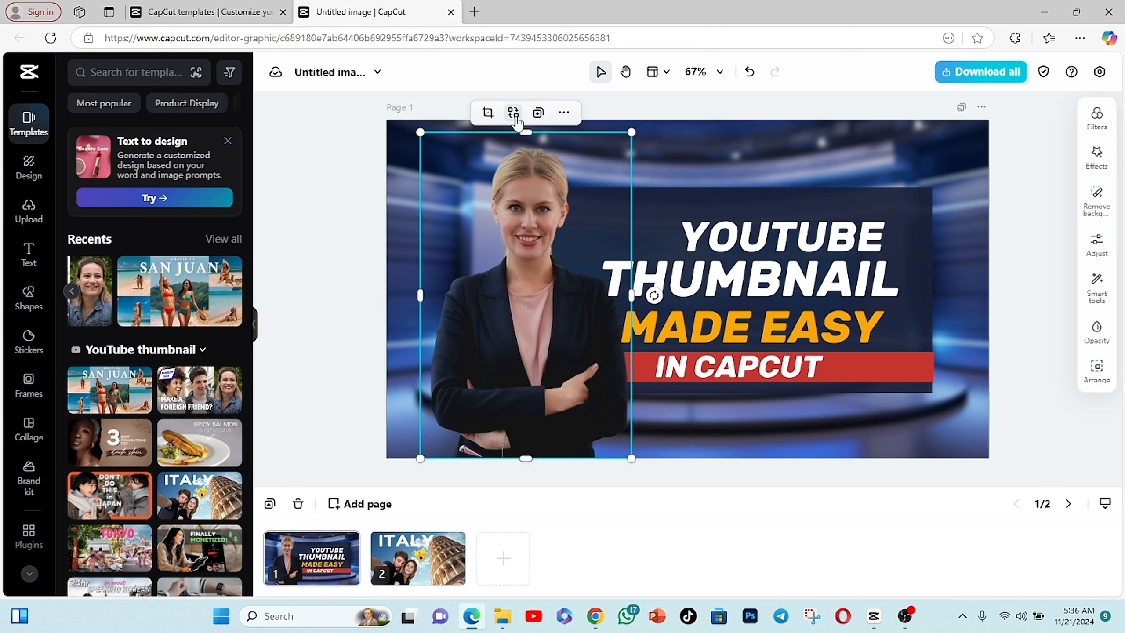
{"action": "left_click", "coordinate": [513, 112]}
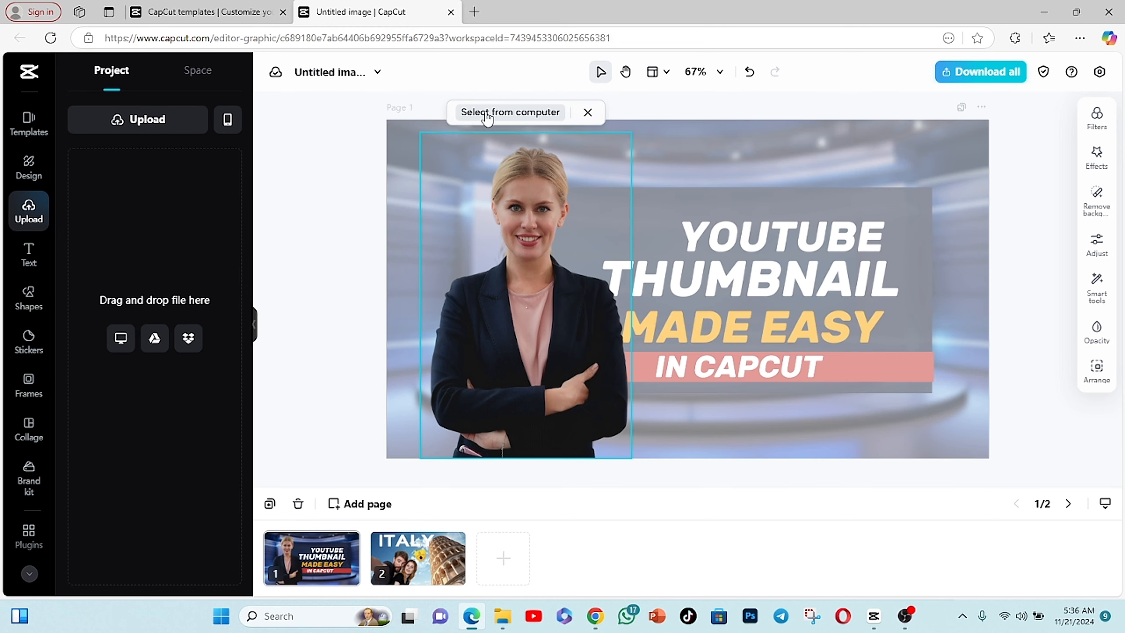
{"action": "left_click", "coordinate": [523, 113]}
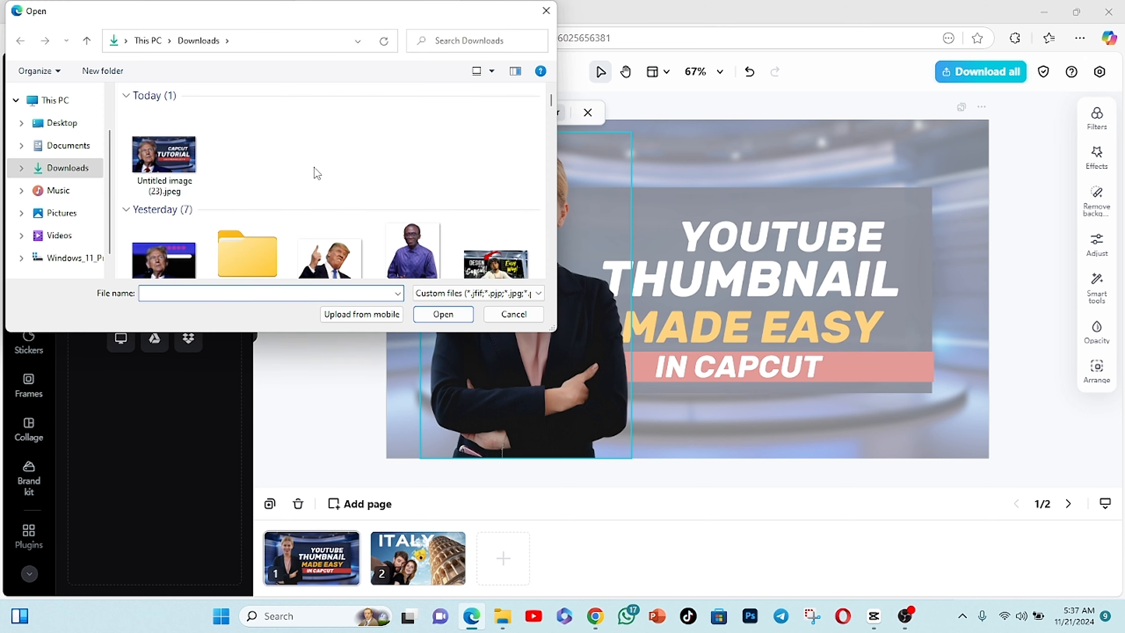
{"action": "scroll", "coordinate": [188, 223], "scroll_direction": "down", "scroll_amount": 1}
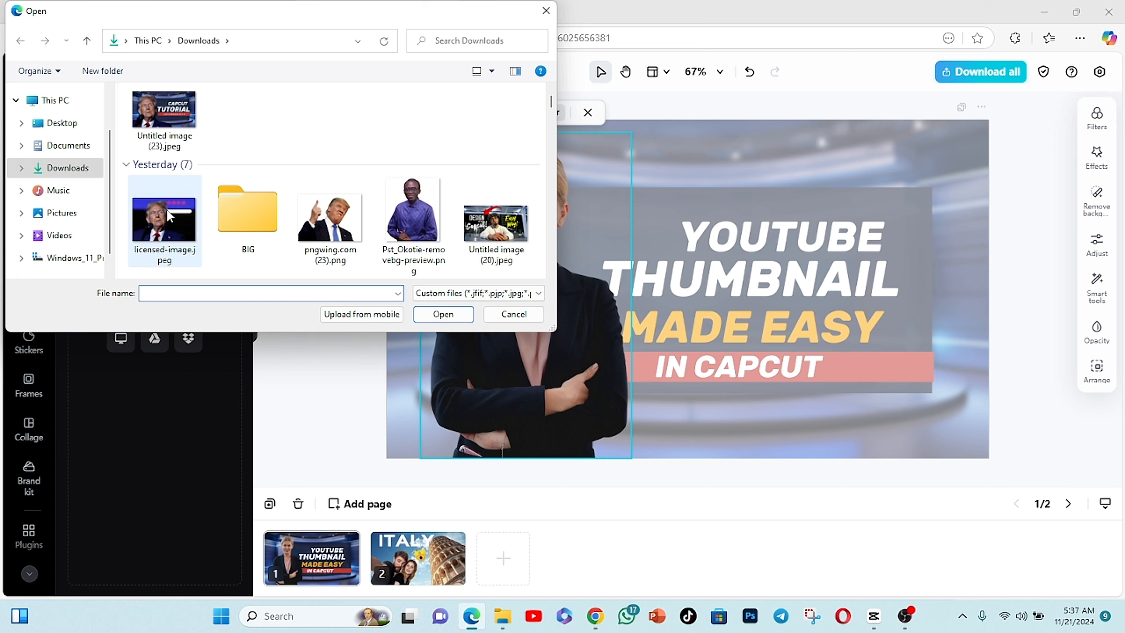
{"action": "left_click", "coordinate": [168, 215]}
{"action": "left_click", "coordinate": [443, 314]}
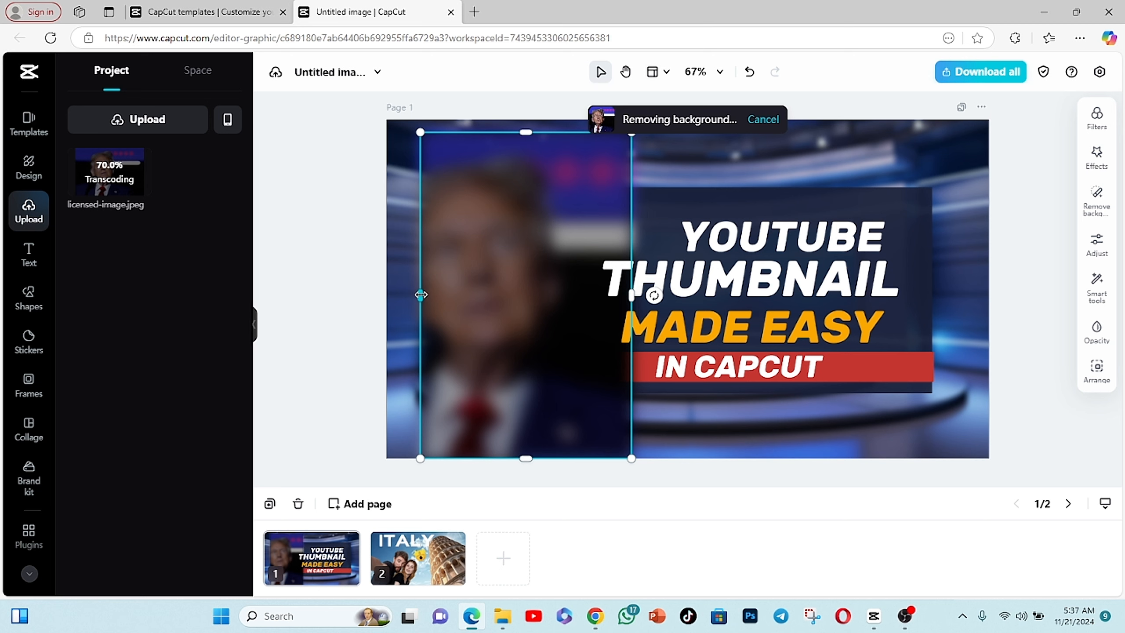
- Widen the new photo's frame on its left side and shift the photo to the right
{"action": "left_click_drag", "start_coordinate": [421, 295], "coordinate": [340, 295]}
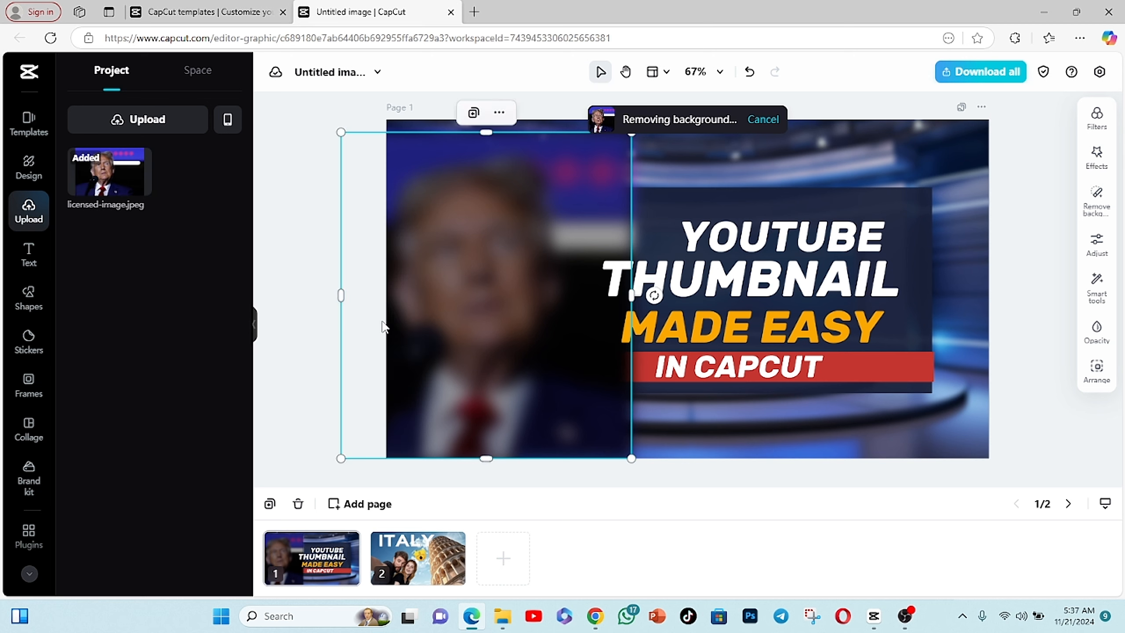
{"action": "left_click_drag", "start_coordinate": [469, 340], "coordinate": [518, 337]}
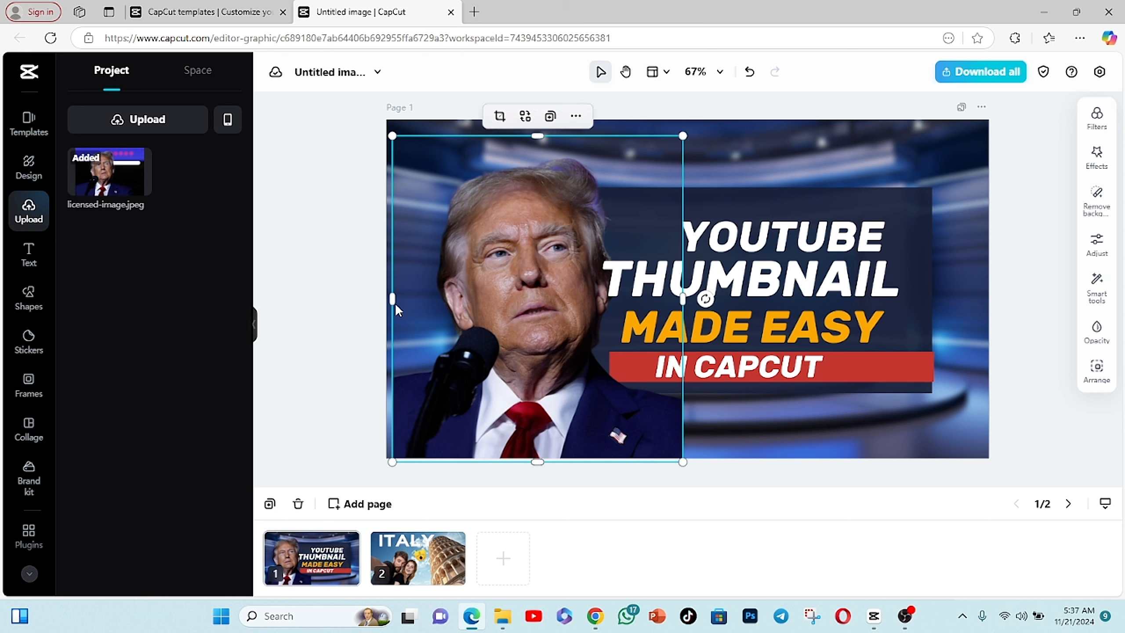
{"action": "left_click_drag", "start_coordinate": [396, 310], "coordinate": [351, 311]}
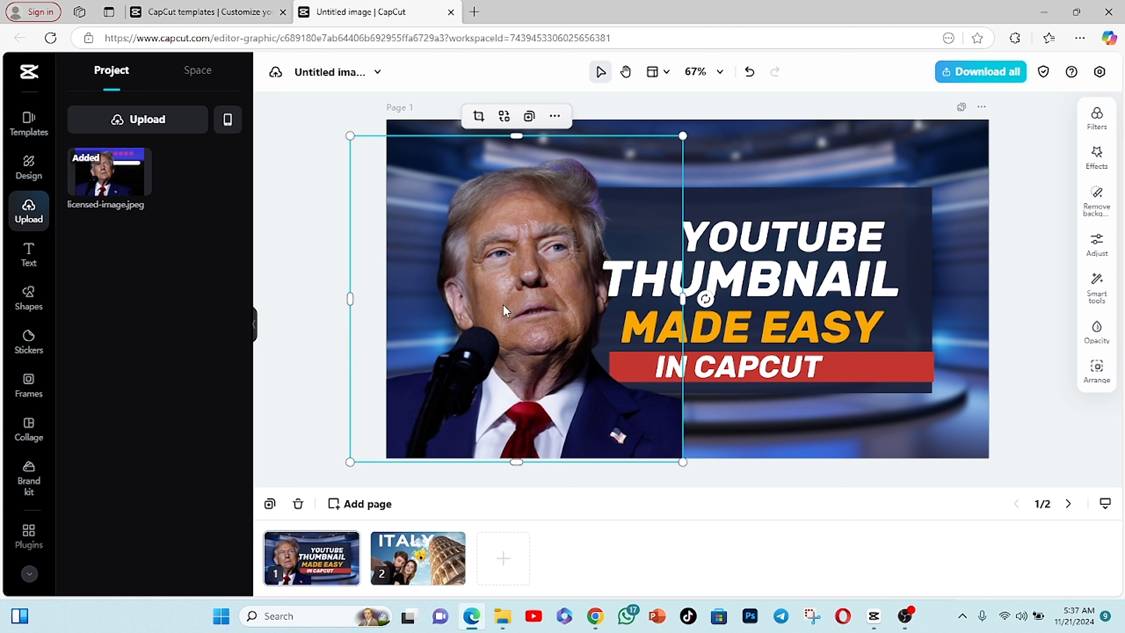
{"action": "left_click_drag", "start_coordinate": [506, 310], "coordinate": [536, 309]}
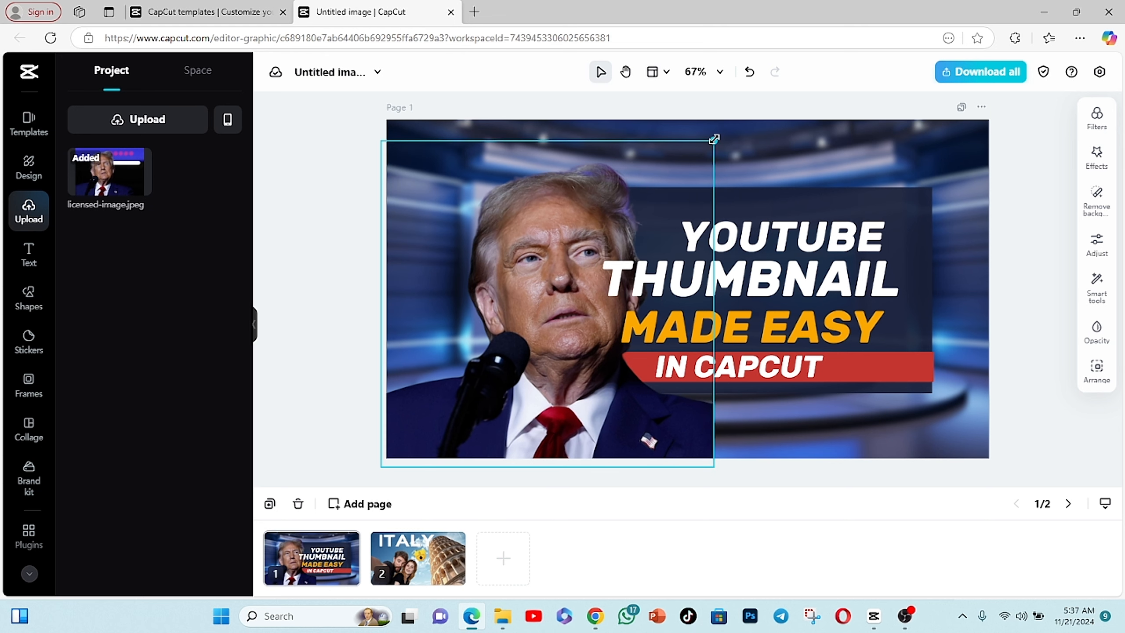
- Shrink the man's photo and align it with the page's lower-left corner, then deselect it
{"action": "left_click_drag", "start_coordinate": [708, 137], "coordinate": [631, 201]}
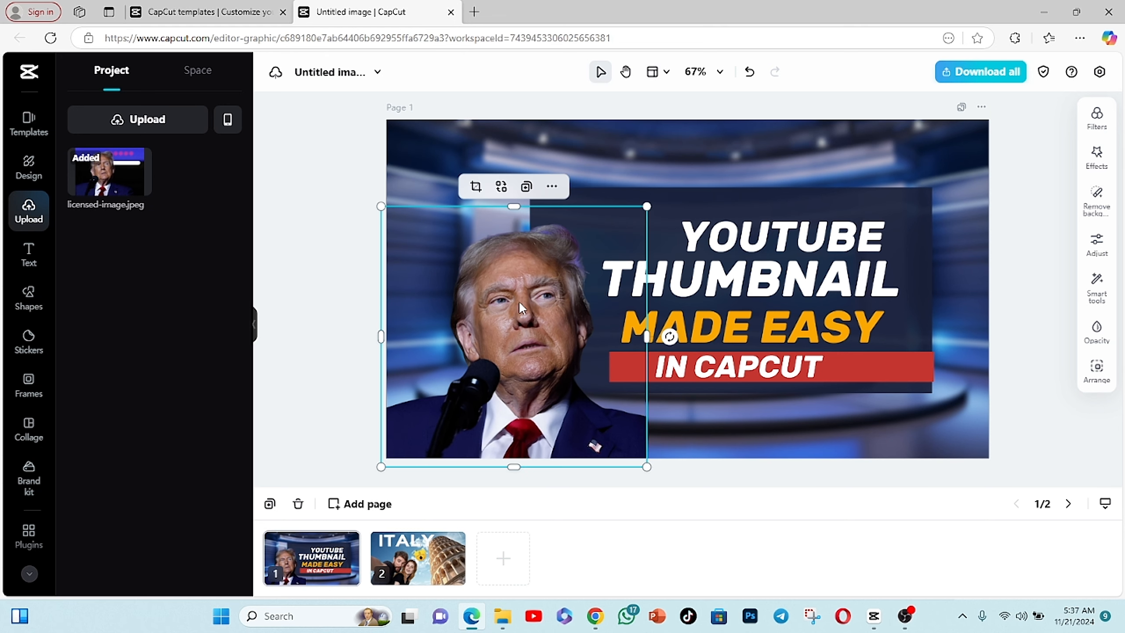
{"action": "mouse_move", "coordinate": [520, 305]}
{"action": "left_mouse_down"}
{"action": "mouse_move", "coordinate": [517, 291]}
{"action": "mouse_move", "coordinate": [521, 303]}
{"action": "left_mouse_up"}
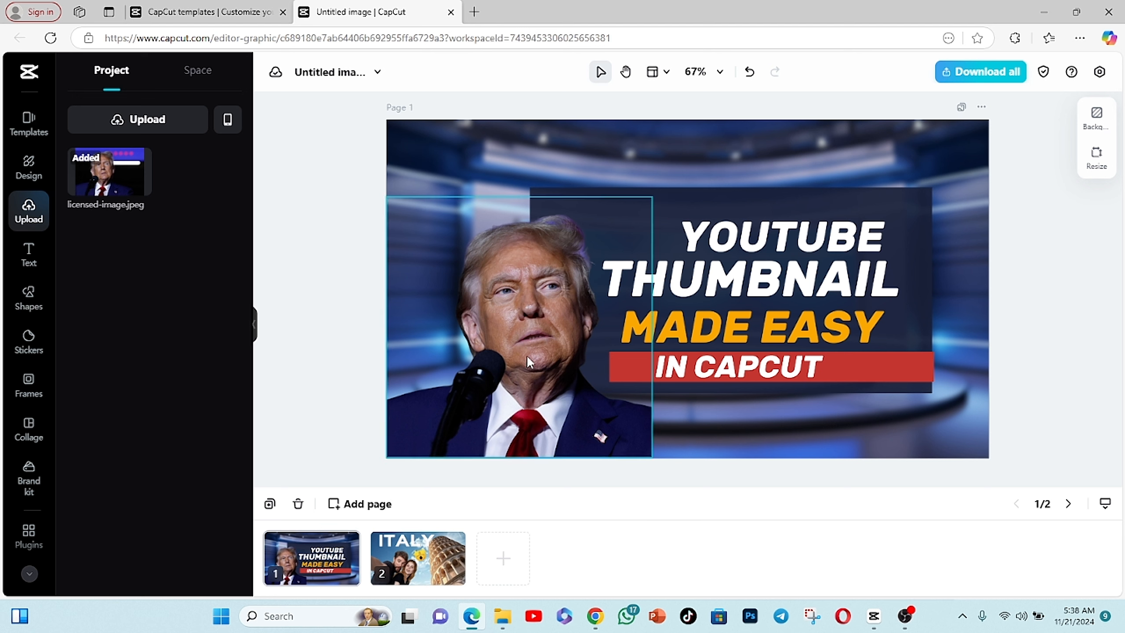
{"action": "left_click_drag", "start_coordinate": [535, 352], "coordinate": [533, 353]}
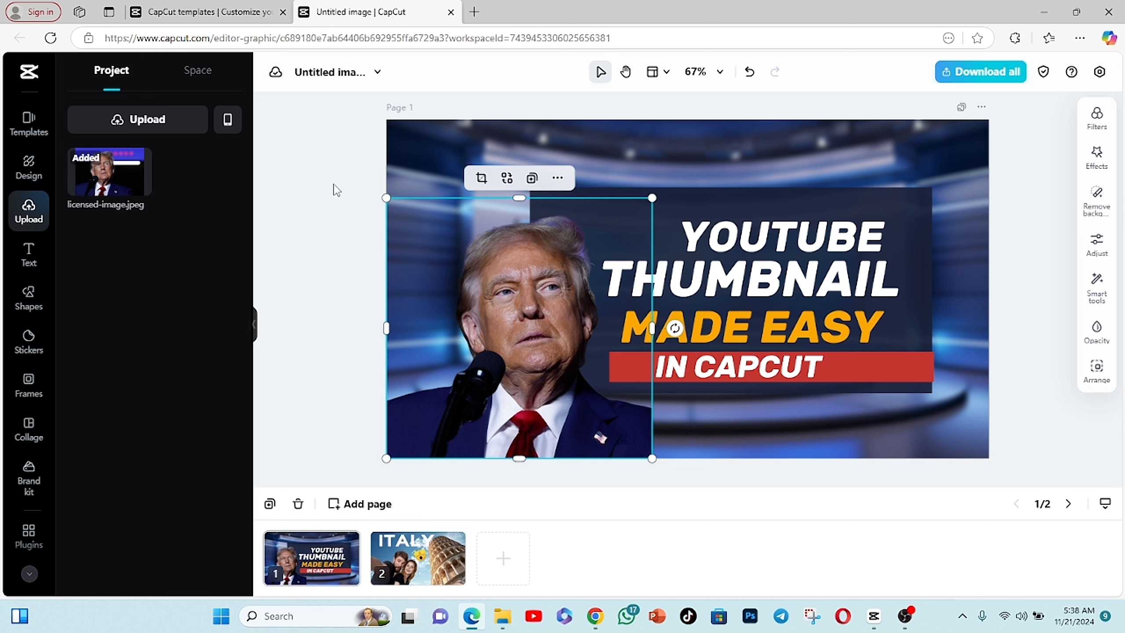
{"action": "left_click", "coordinate": [341, 208]}
- Upload pexels-alipazani-2625122.jpg to the project from the device's Downloads folder
{"action": "left_click", "coordinate": [119, 124]}
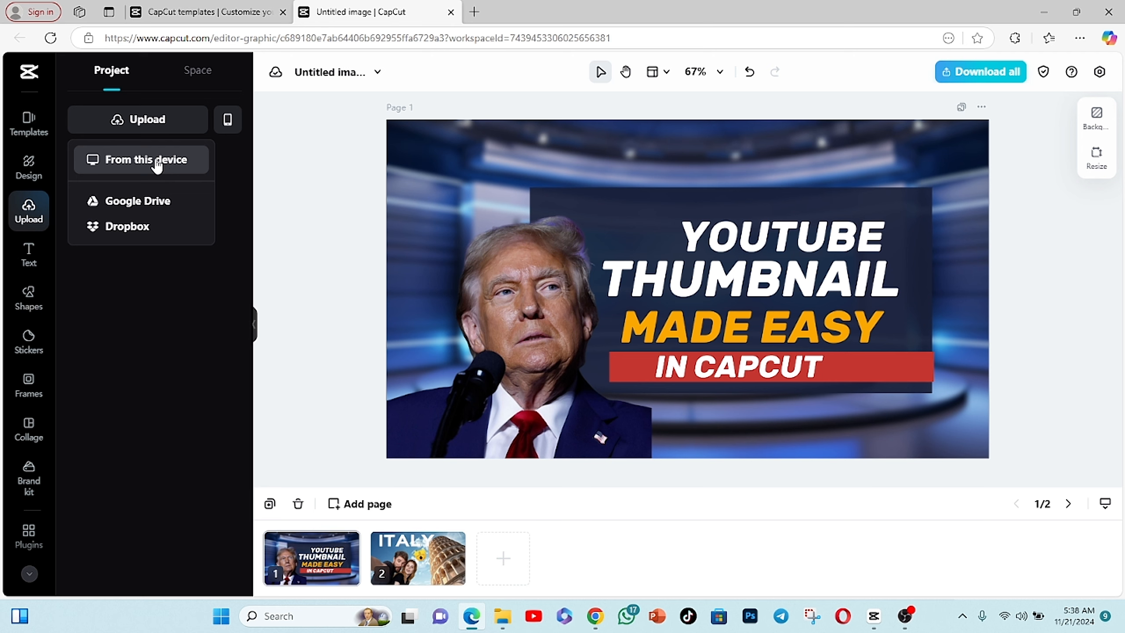
{"action": "left_click", "coordinate": [184, 156]}
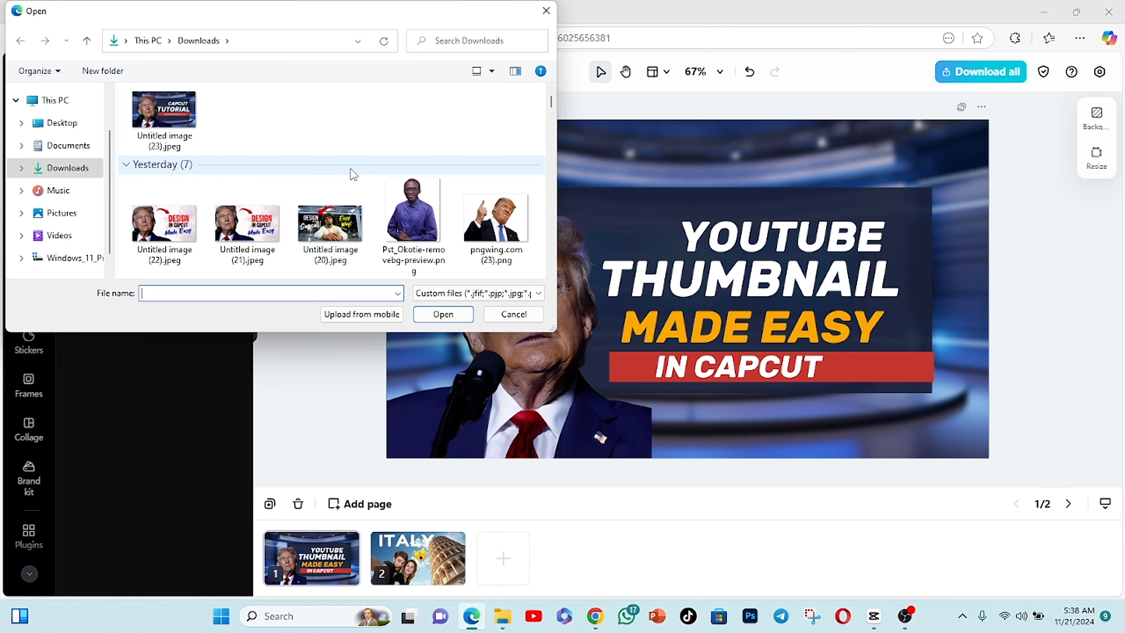
{"action": "scroll", "coordinate": [352, 174], "scroll_direction": "down", "scroll_amount": 3}
{"action": "scroll", "coordinate": [347, 174], "scroll_direction": "up", "scroll_amount": 3}
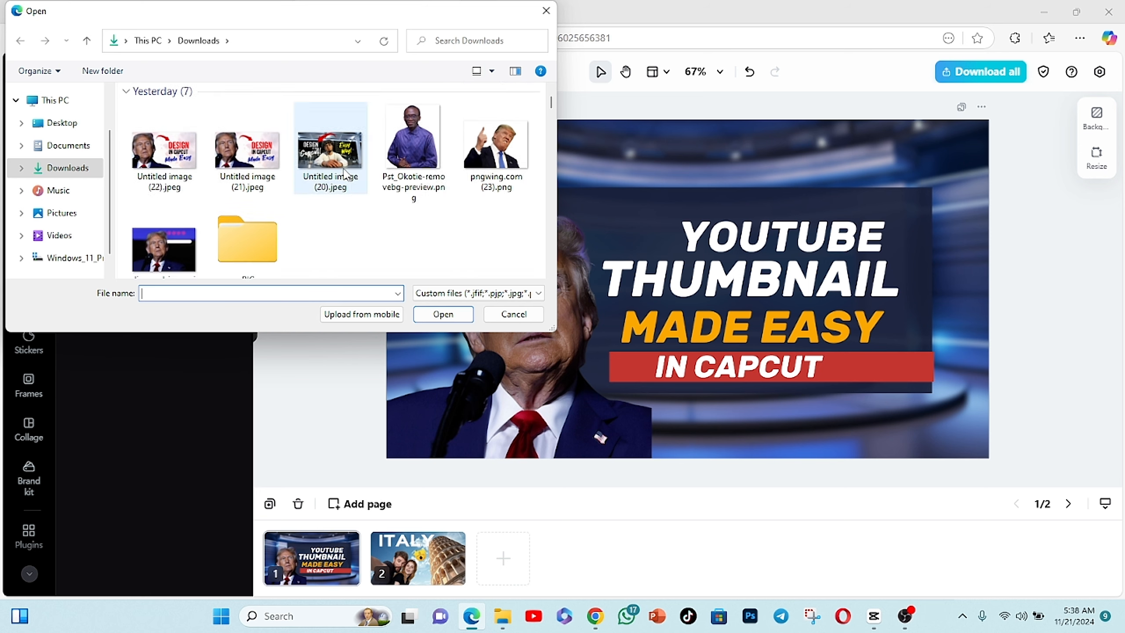
{"action": "scroll", "coordinate": [345, 174], "scroll_direction": "down", "scroll_amount": 3}
{"action": "scroll", "coordinate": [344, 175], "scroll_direction": "down", "scroll_amount": 2}
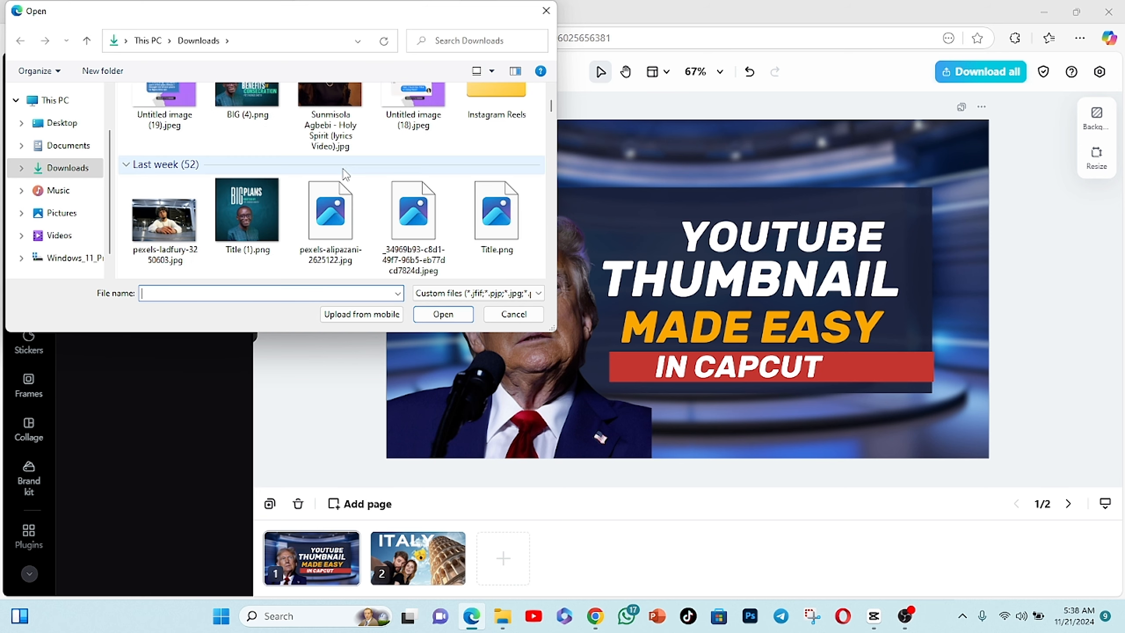
{"action": "scroll", "coordinate": [343, 153], "scroll_direction": "up", "scroll_amount": 3}
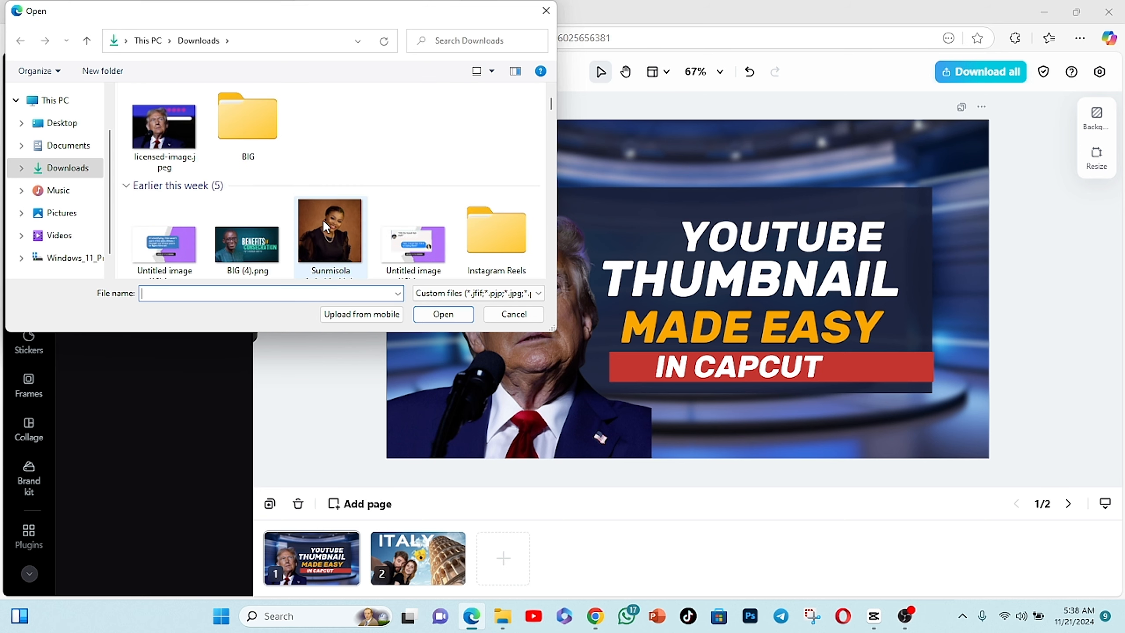
{"action": "scroll", "coordinate": [326, 226], "scroll_direction": "down", "scroll_amount": 2}
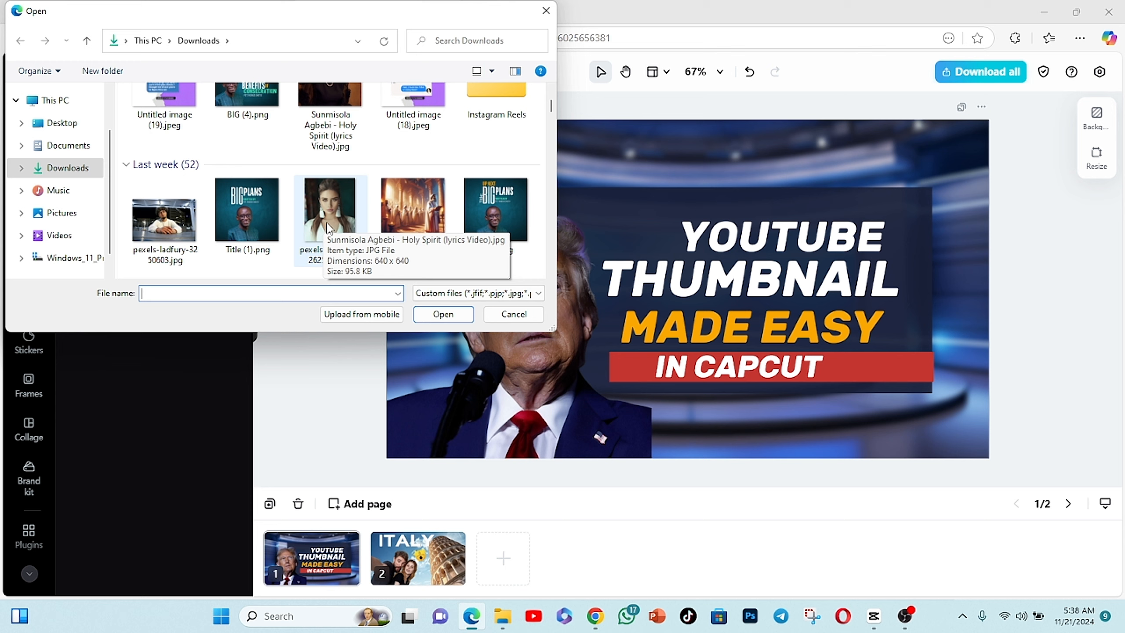
{"action": "scroll", "coordinate": [328, 226], "scroll_direction": "up", "scroll_amount": 3}
{"action": "scroll", "coordinate": [323, 195], "scroll_direction": "down", "scroll_amount": 3}
{"action": "left_click", "coordinate": [327, 198]}
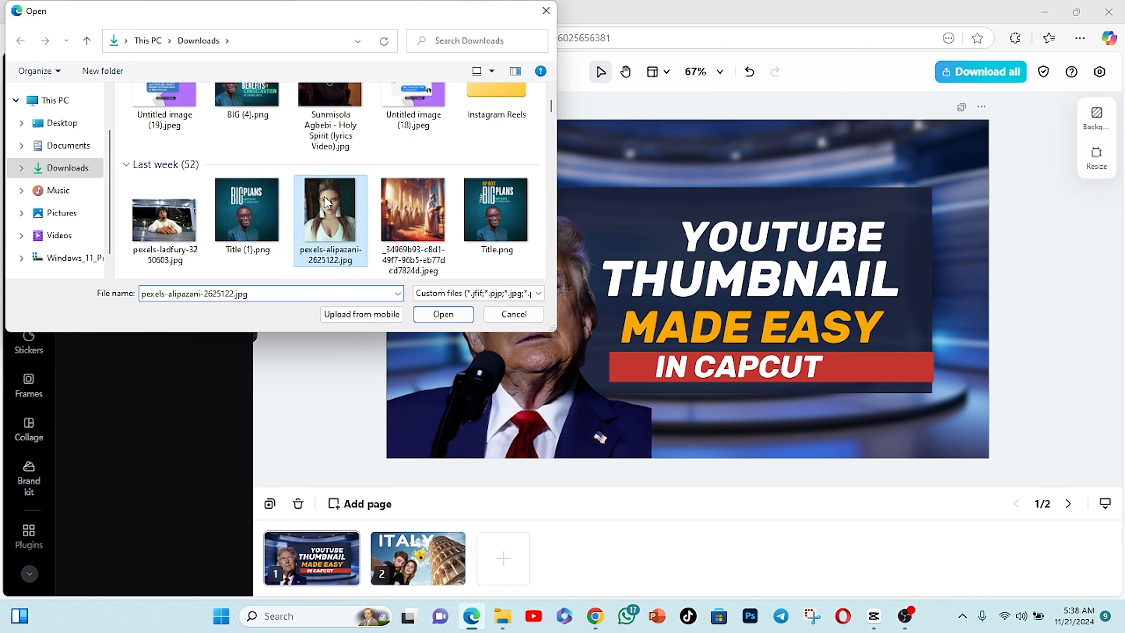
{"action": "double_click", "coordinate": [326, 201]}
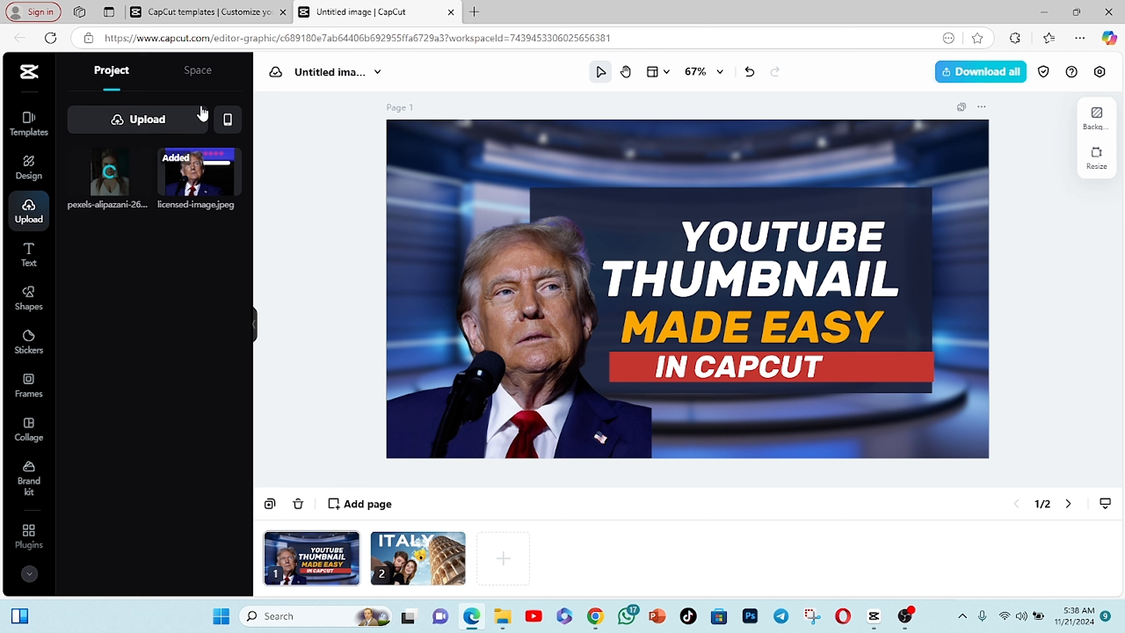
- Add the uploaded pexels-alipazani portrait from the project files to the page and delete the man's photo
{"action": "left_click", "coordinate": [198, 71]}
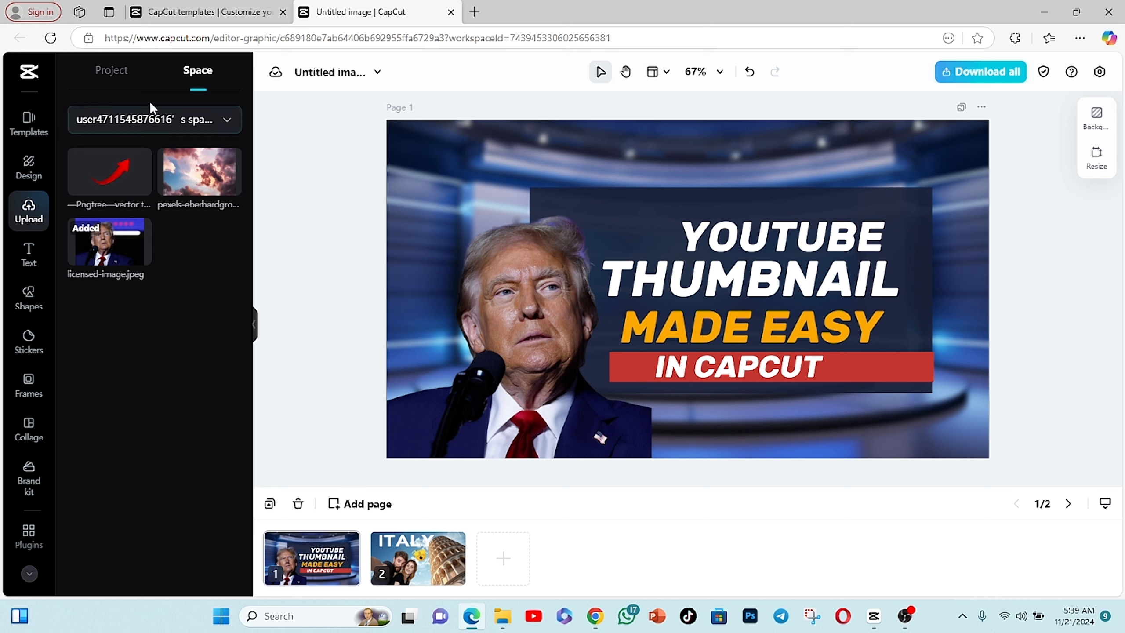
{"action": "left_click", "coordinate": [112, 73]}
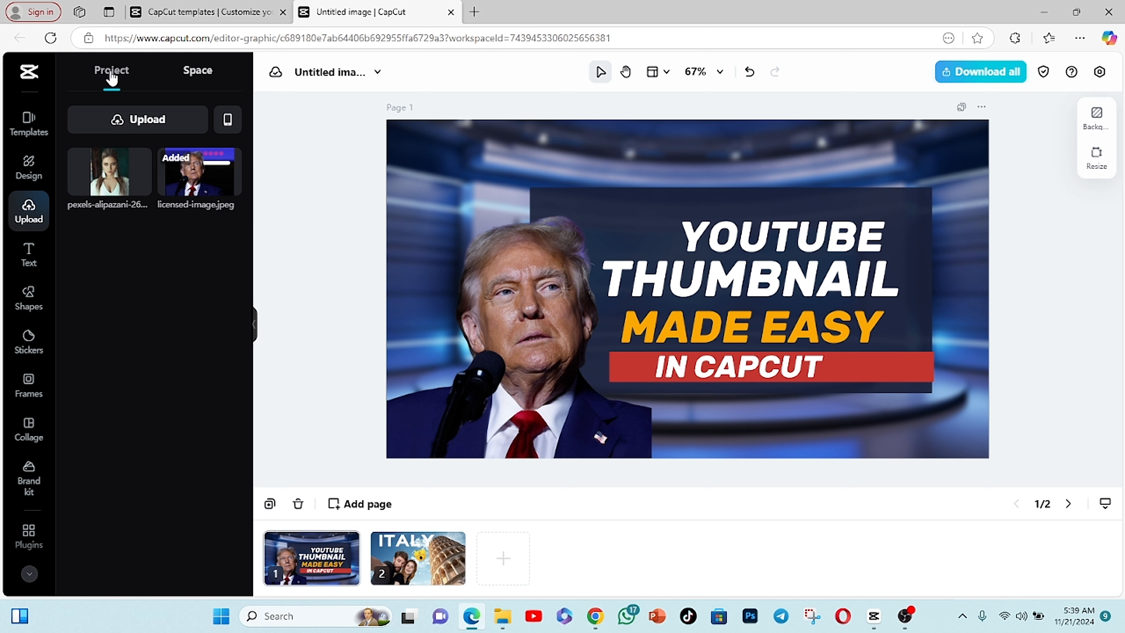
{"action": "left_click", "coordinate": [111, 188]}
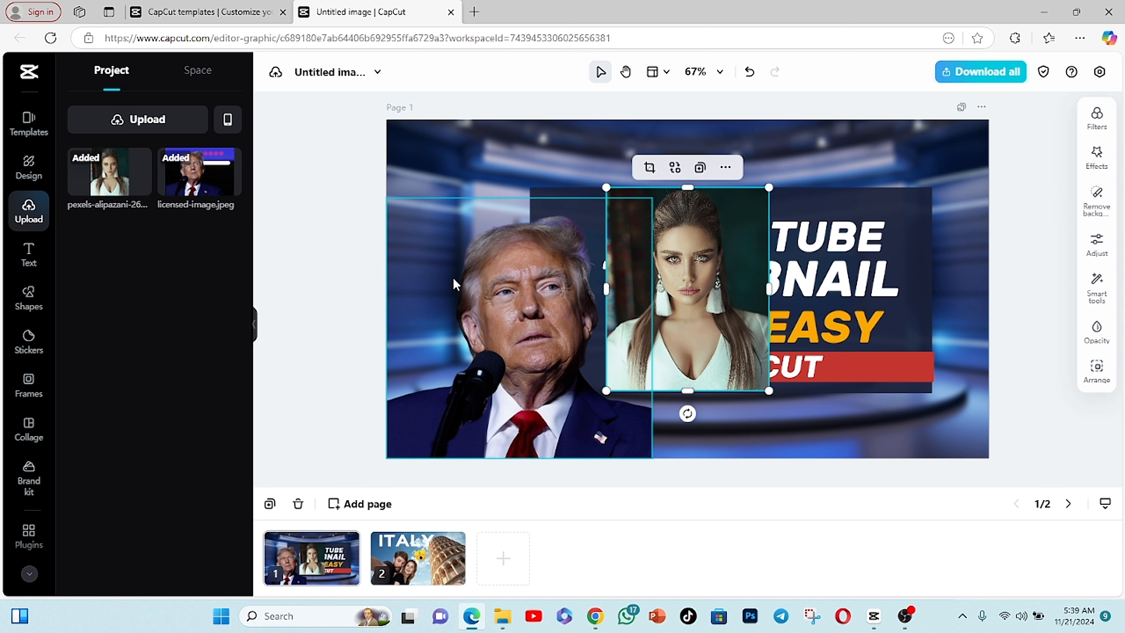
{"action": "left_click", "coordinate": [517, 313]}
{"action": "key", "text": "Delete"}
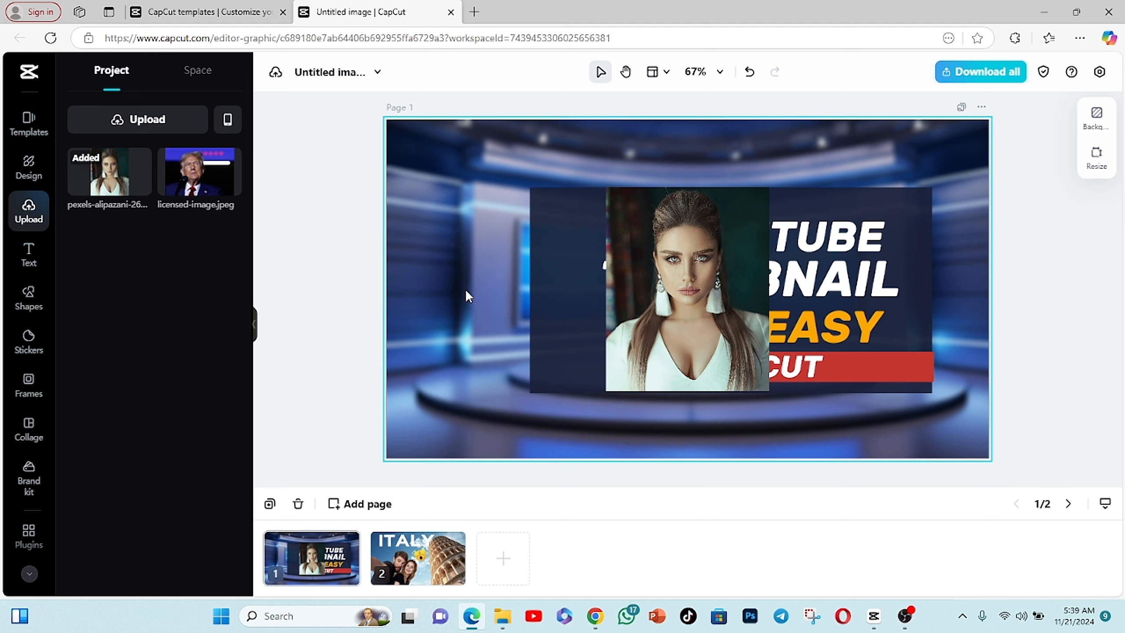
- Move the woman's portrait to the left of the headline, enlarge it and fit it into the page's lower-left corner
{"action": "left_click", "coordinate": [625, 335]}
{"action": "left_click_drag", "start_coordinate": [686, 340], "coordinate": [474, 296]}
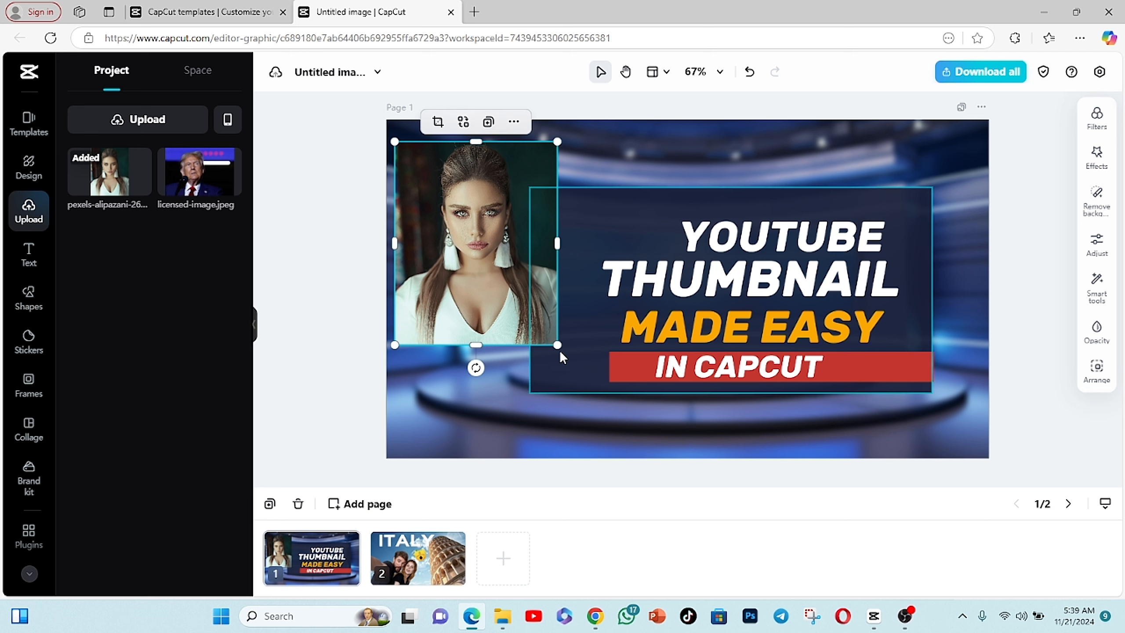
{"action": "left_click_drag", "start_coordinate": [493, 340], "coordinate": [482, 345]}
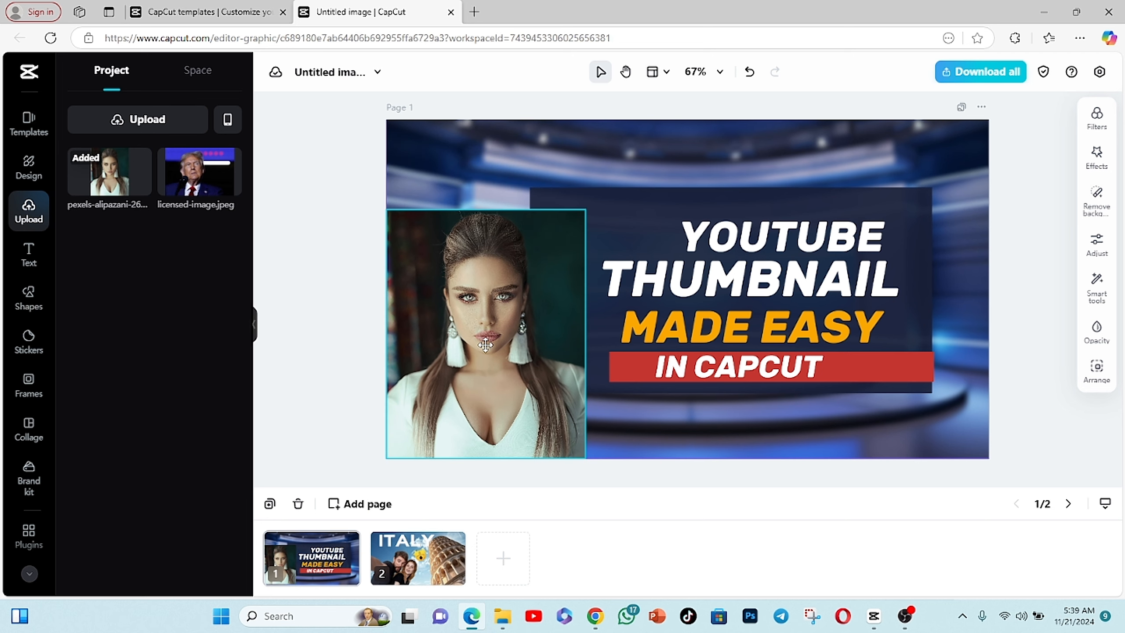
- Open the background removal options for the woman's portrait
{"action": "left_click", "coordinate": [610, 157]}
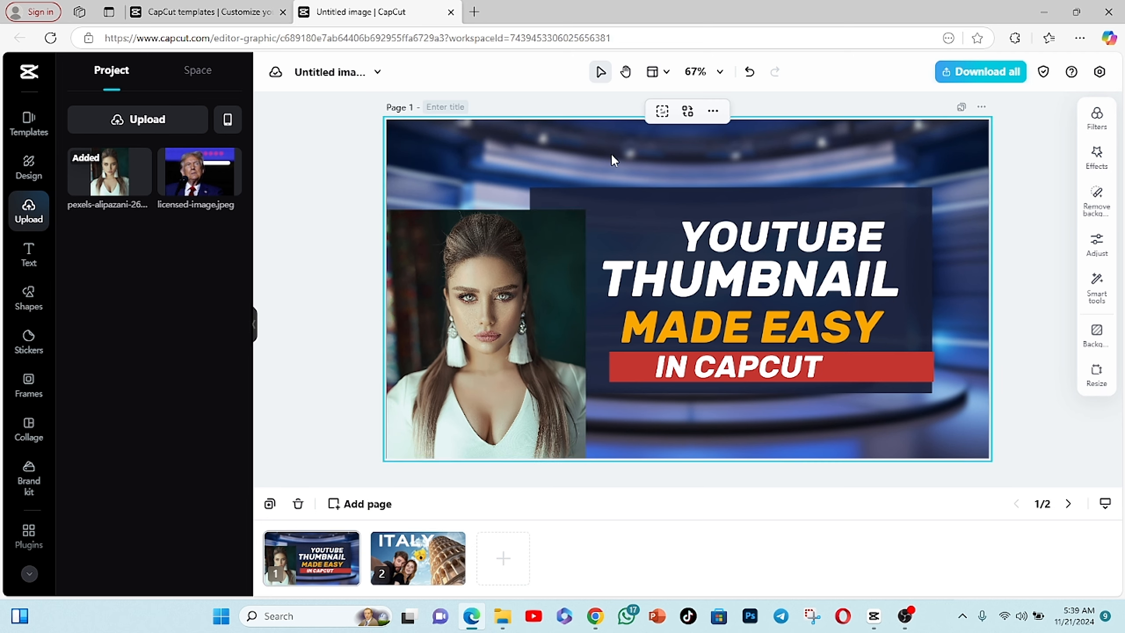
{"action": "left_click", "coordinate": [495, 383]}
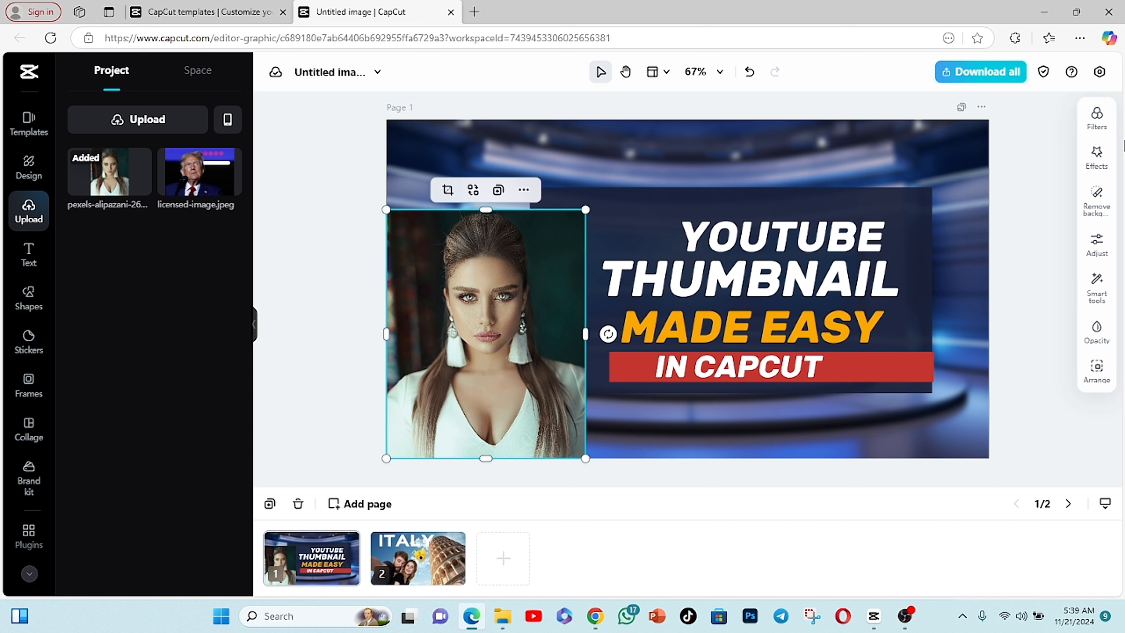
{"action": "left_click", "coordinate": [1095, 199]}
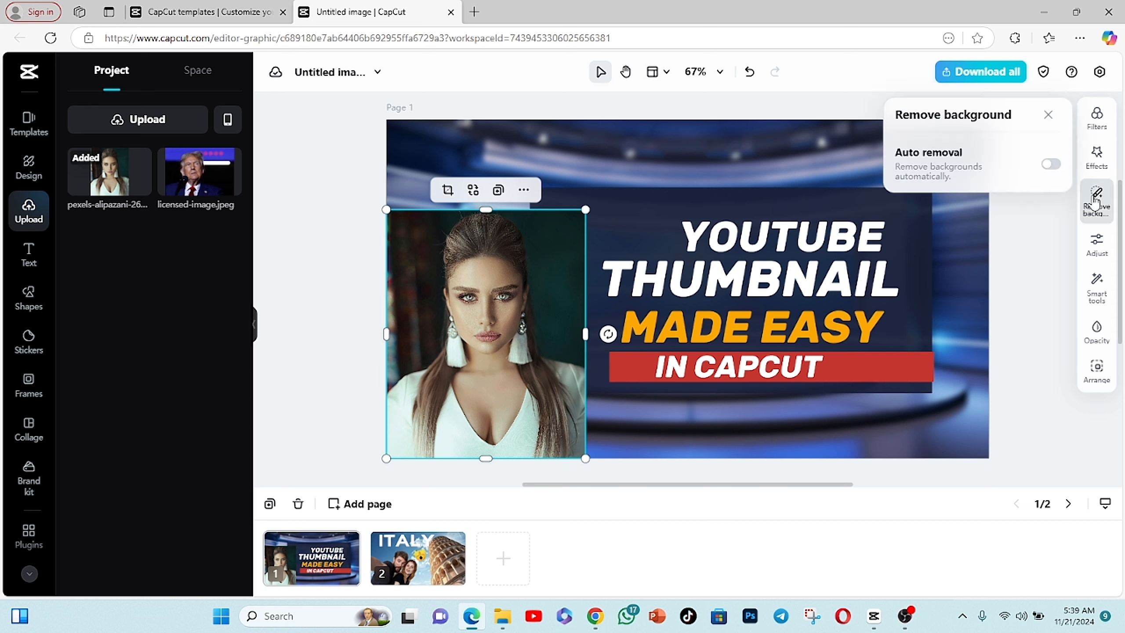